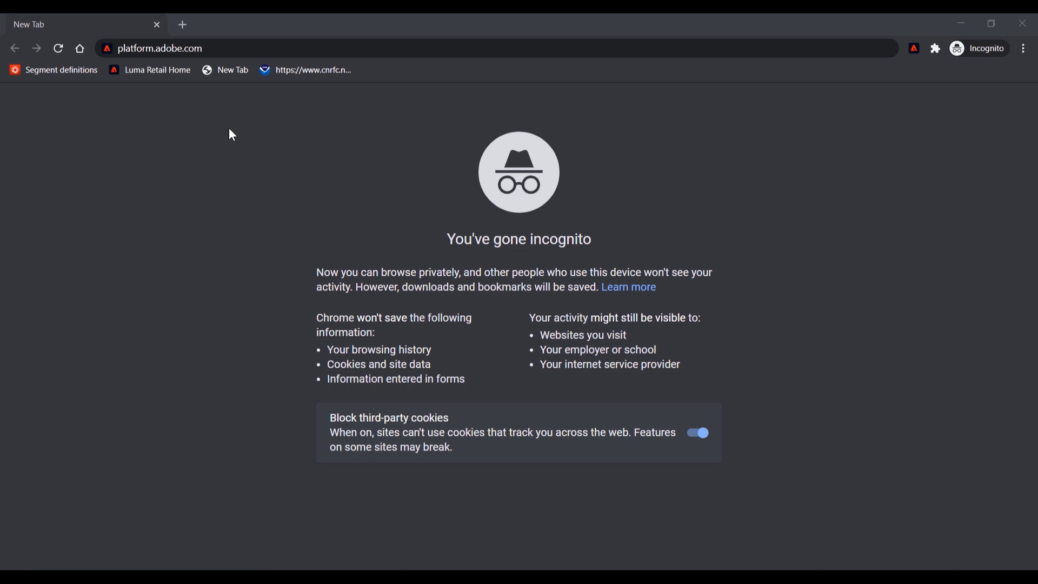
# Open platform.adobe.com and submit the account's email address on the sign-in page
pyautogui.click(441, 50)
pyautogui.press('Return')
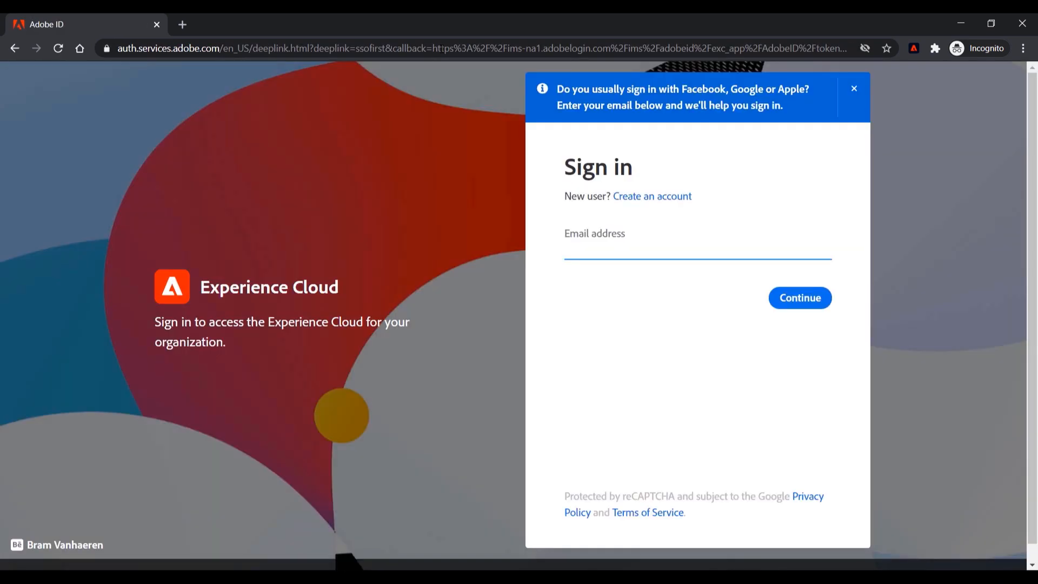
pyautogui.write('dp')
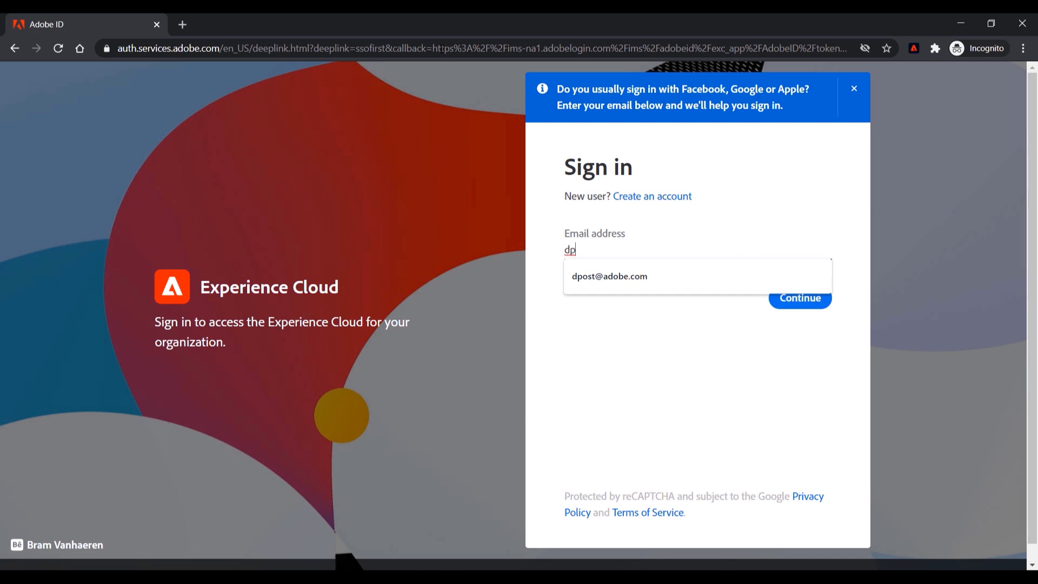
pyautogui.press('Down')
pyautogui.press('Return')
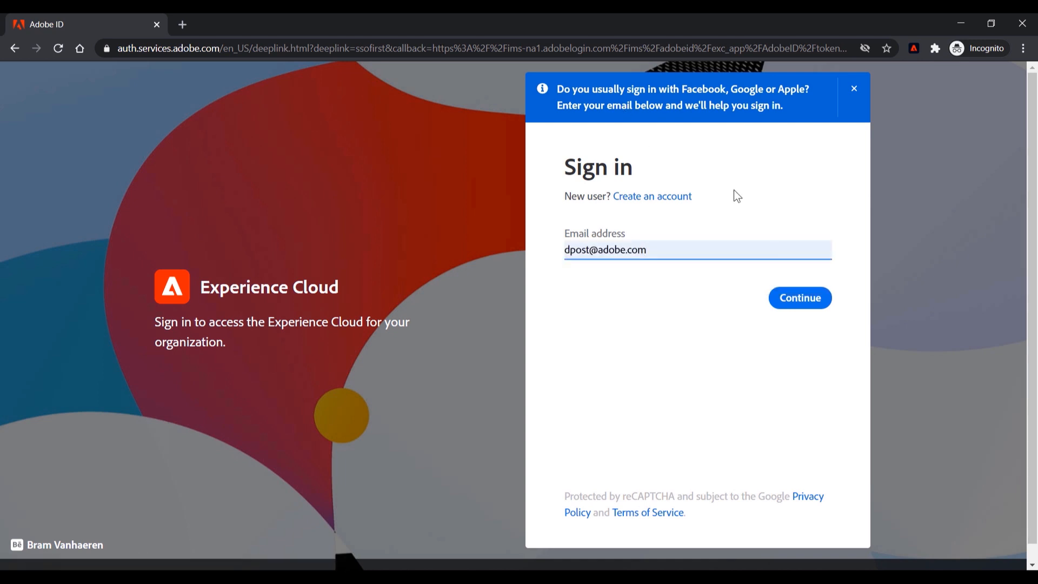
pyautogui.click(813, 308)
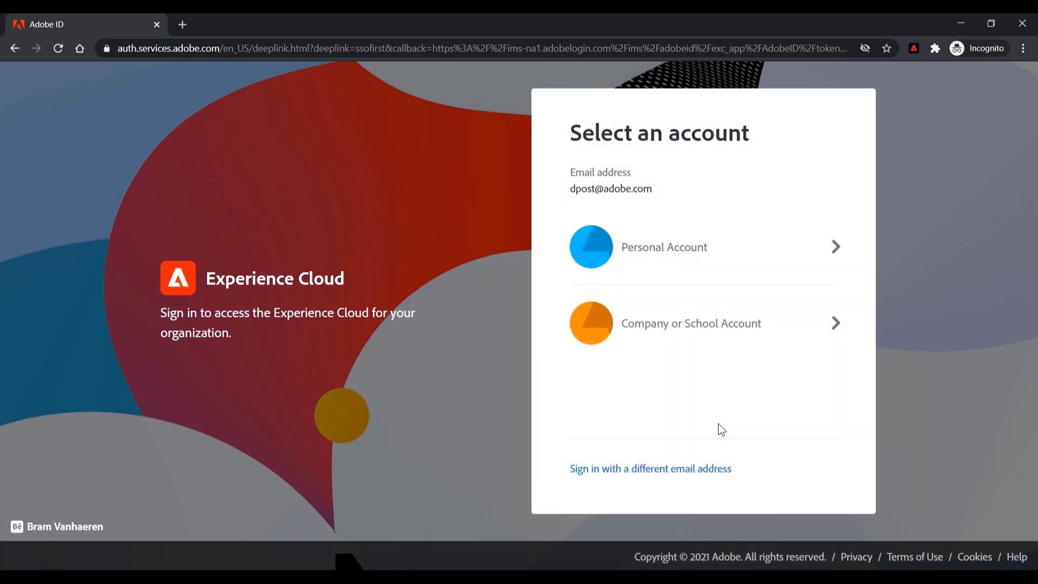
# Choose the Personal Account and sign in with the account password
pyautogui.click(644, 261)
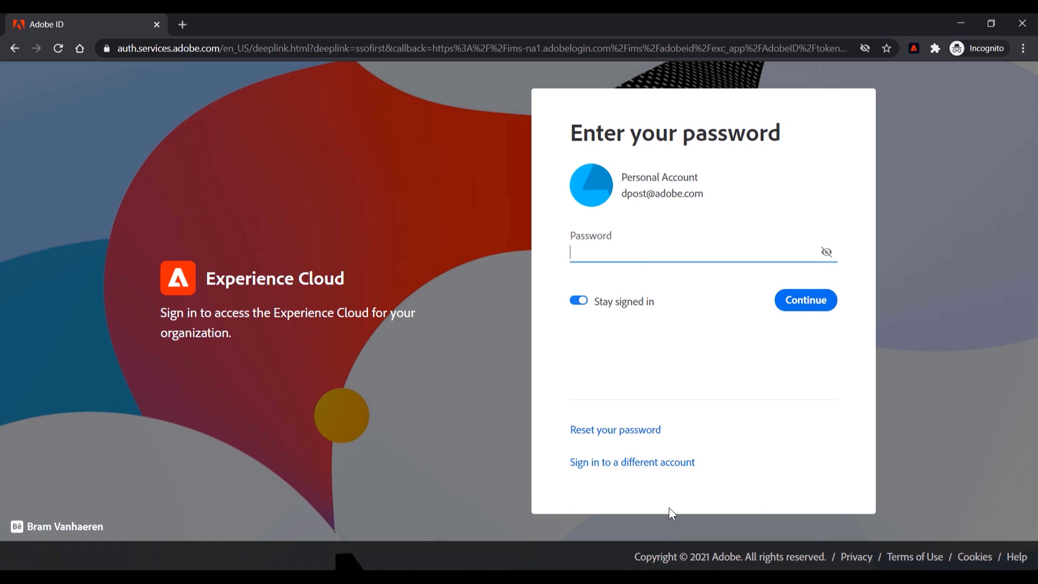
pyautogui.hotkey('ctrl', 'v')
pyautogui.click(804, 317)
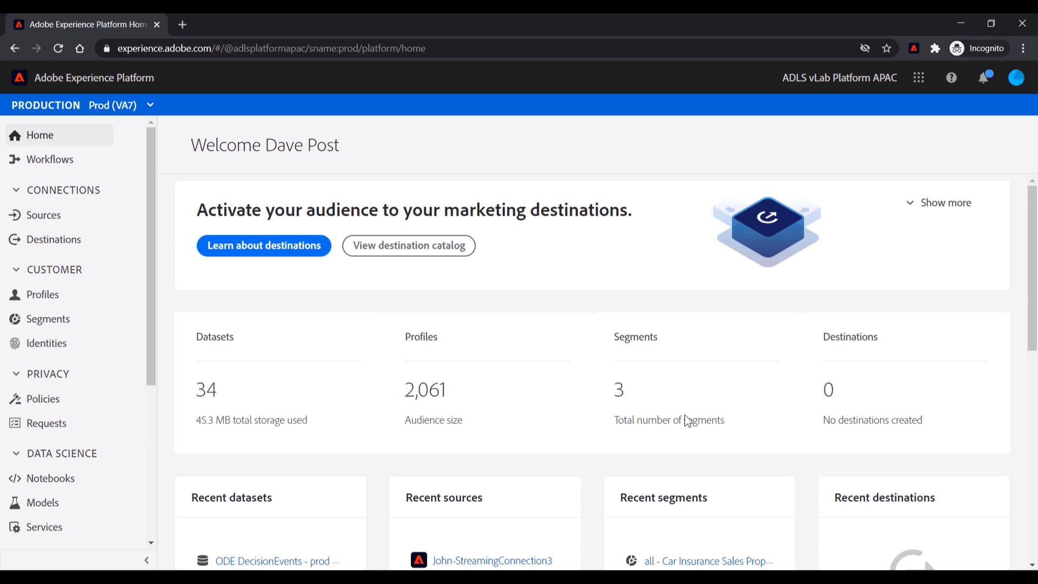
# View the available organizations and choose ADLS vLab Platform APAC
pyautogui.click(822, 81)
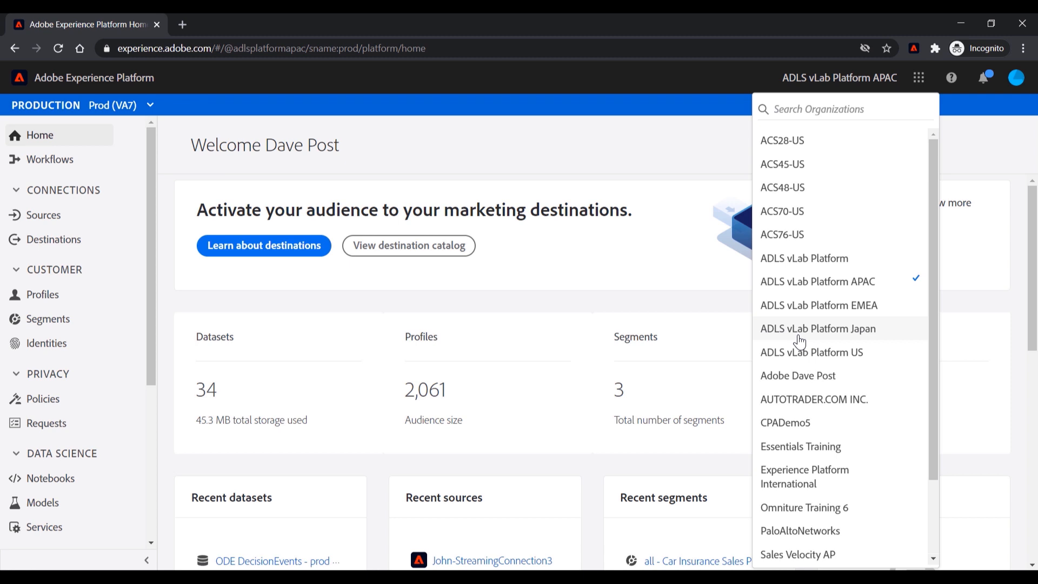
pyautogui.click(817, 282)
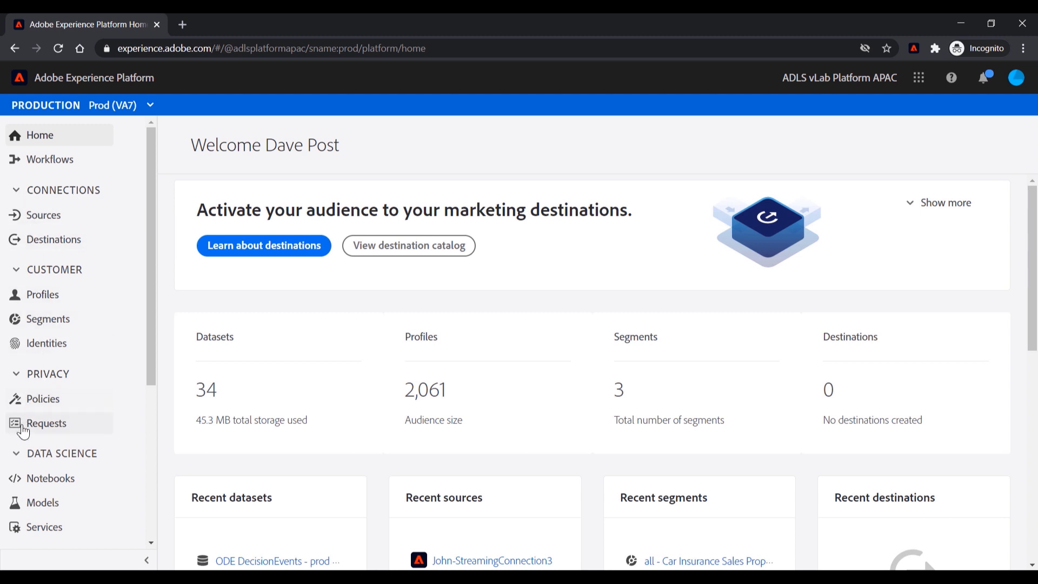
# Collapse the Connections, Customer, Privacy, Data Science, Data Management, Decisioning and Administration navigation sections
pyautogui.click(16, 190)
pyautogui.click(12, 223)
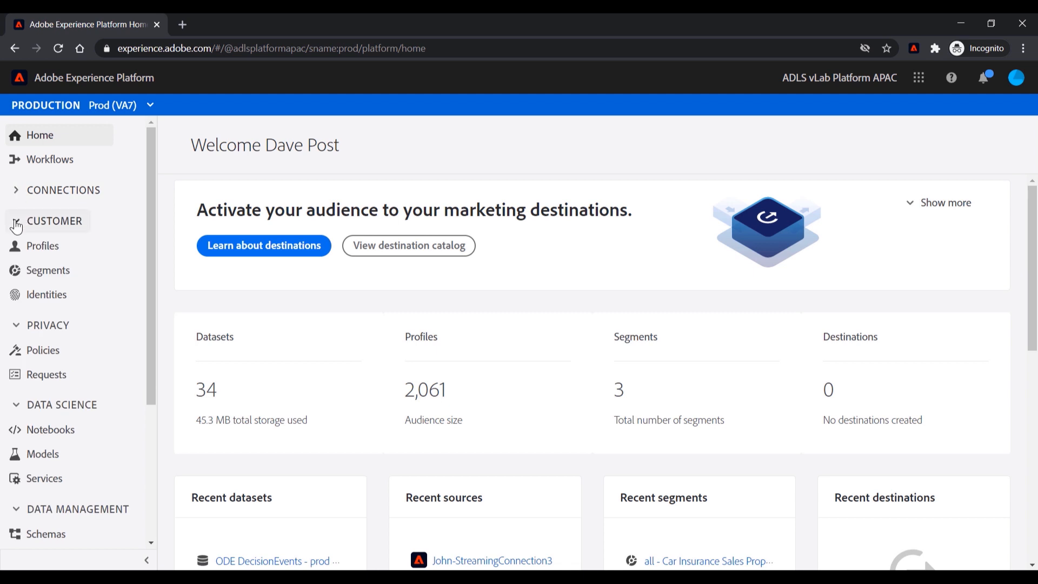
pyautogui.click(14, 334)
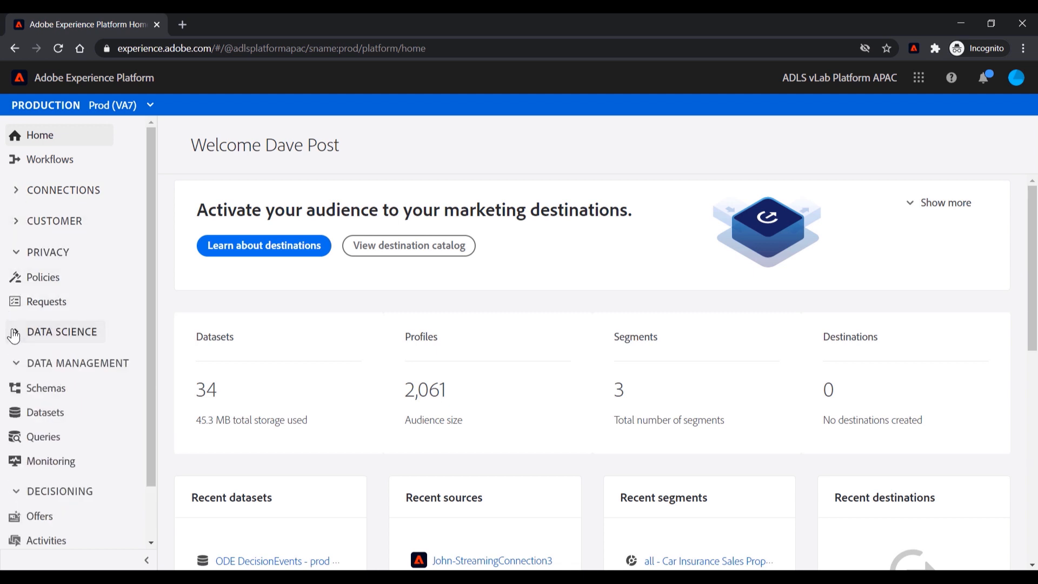
pyautogui.click(14, 363)
pyautogui.click(16, 394)
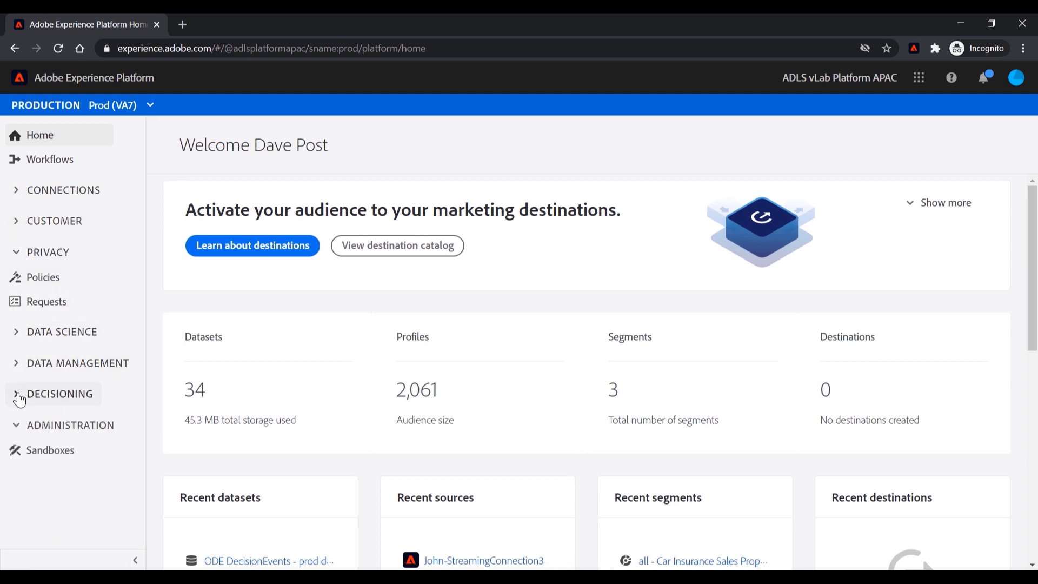
pyautogui.click(16, 425)
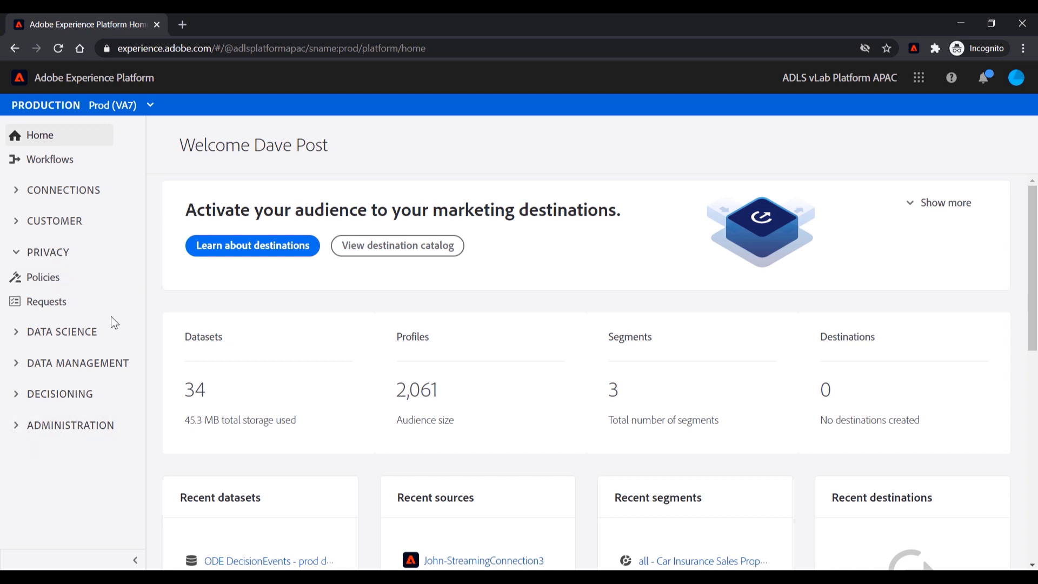
pyautogui.click(17, 253)
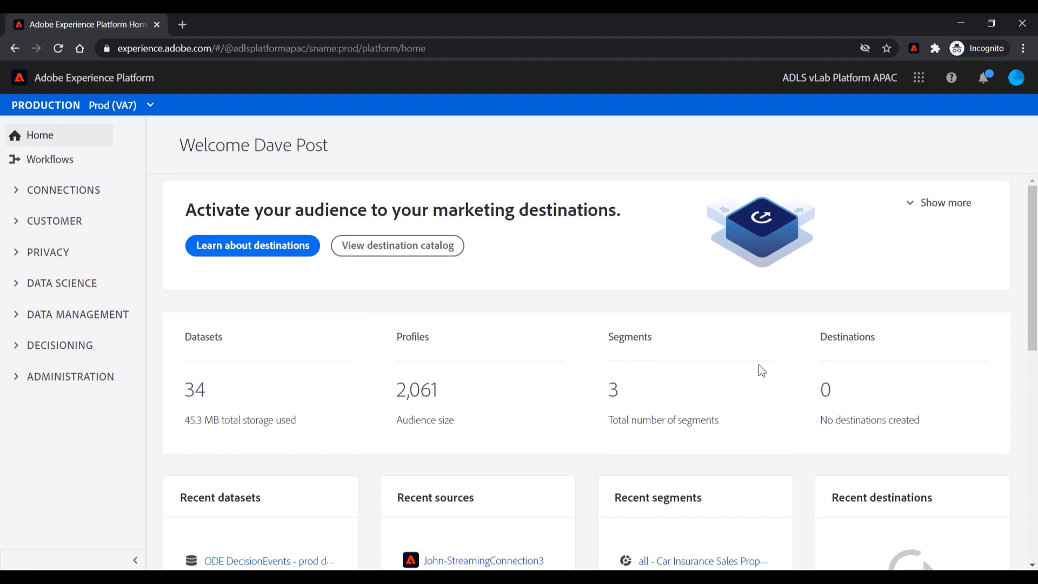
# Review the home page's recent datasets, sources, segments and destinations, and its recommended learning topics
pyautogui.scroll(-9, 643, 437)
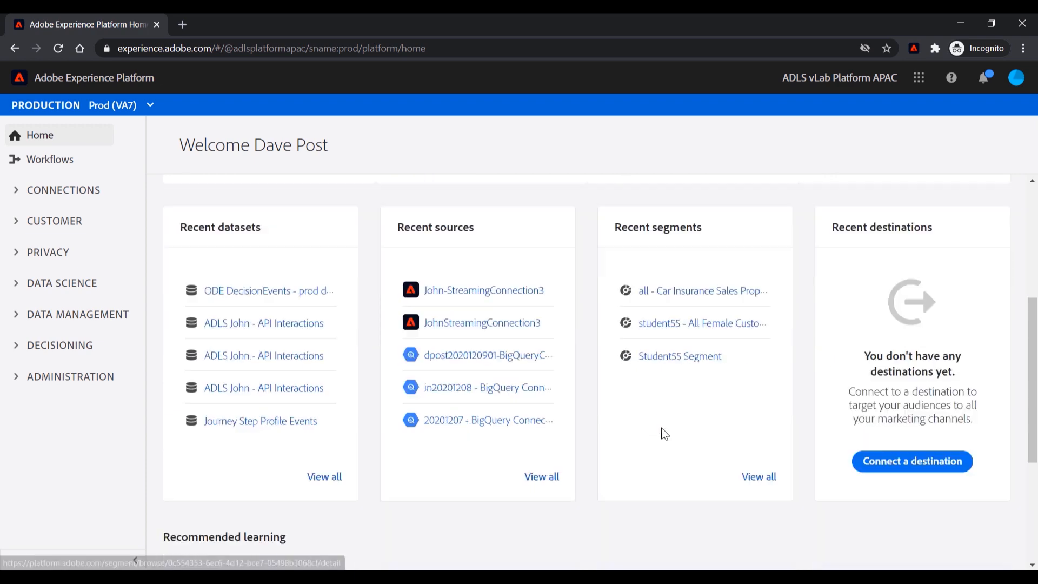
pyautogui.scroll(4, 669, 427)
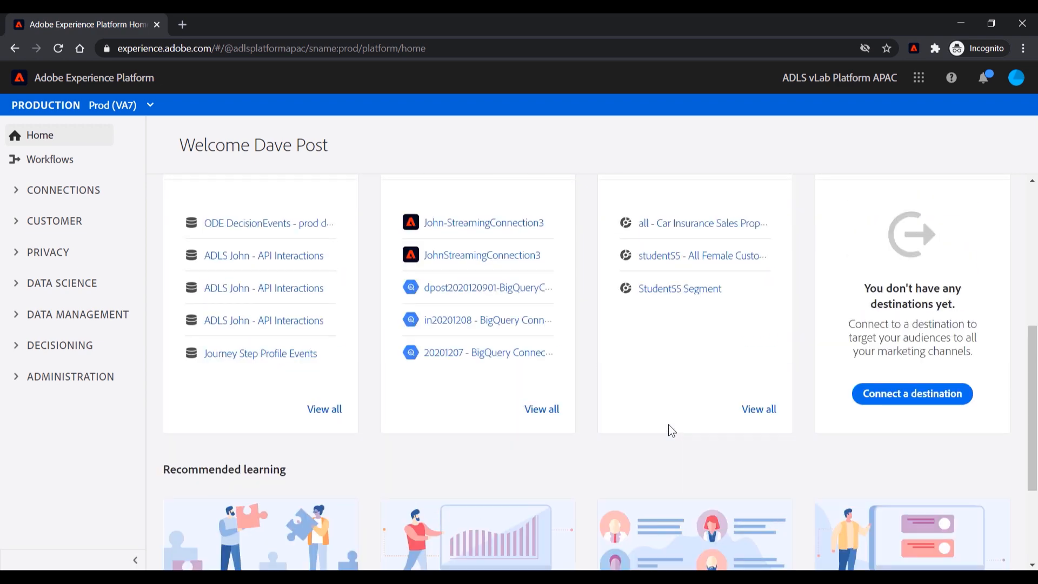
pyautogui.scroll(-3, 669, 417)
pyautogui.scroll(-2, 669, 422)
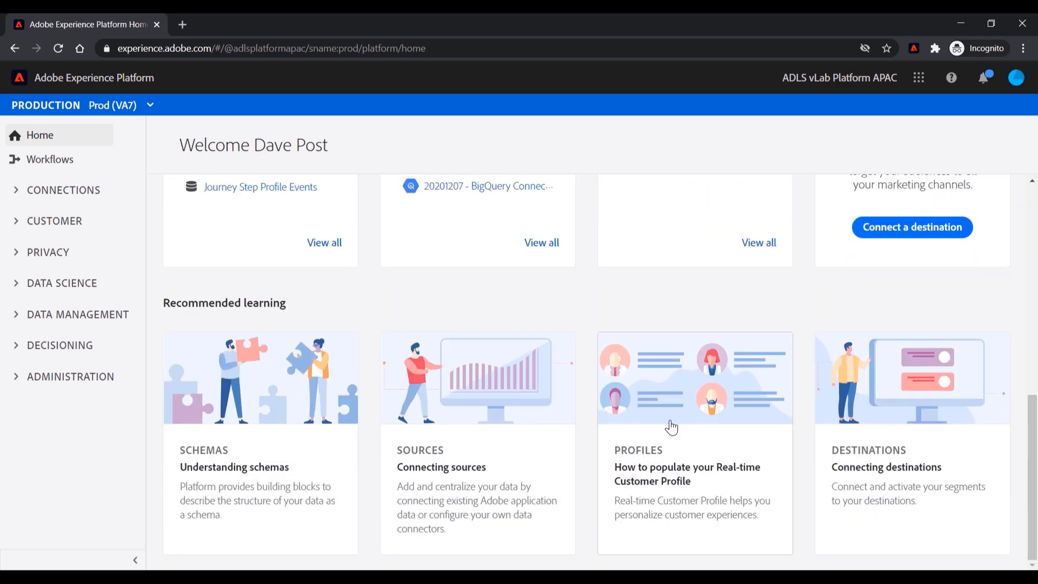
pyautogui.scroll(8, 643, 419)
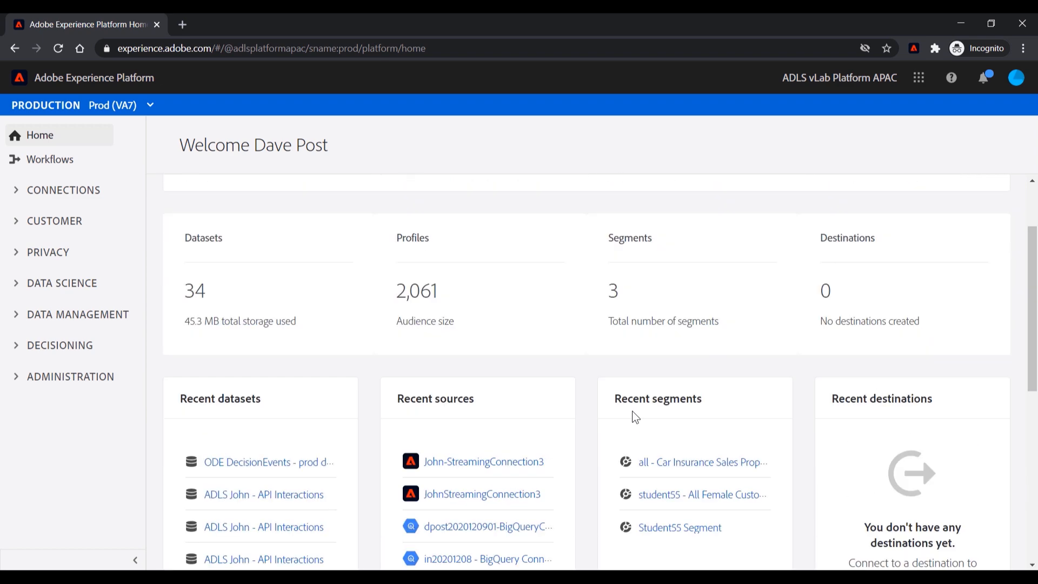
pyautogui.scroll(2, 634, 416)
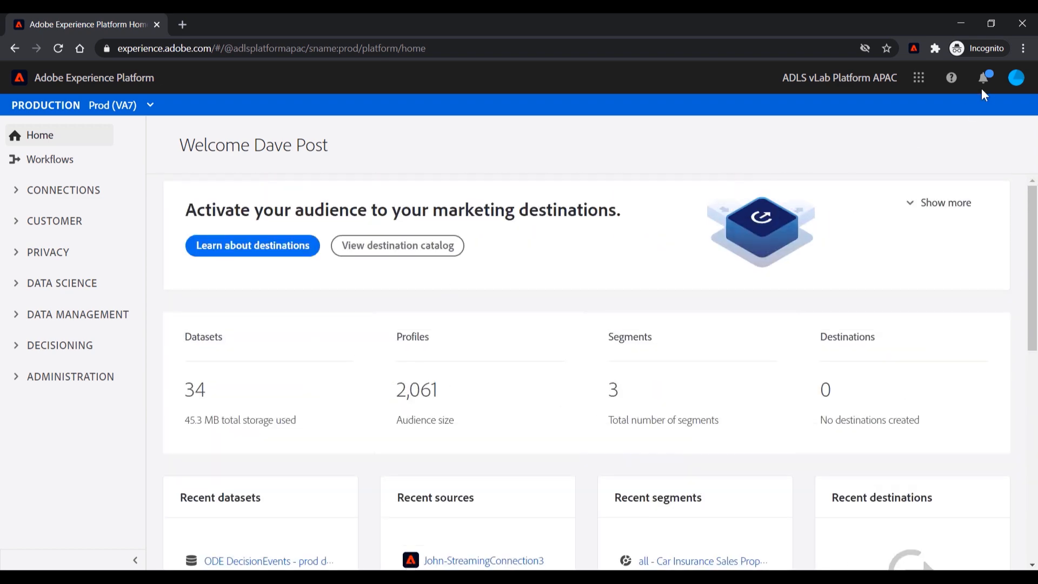
# Look over the help resources and the list of available Experience Cloud applications, then close the list
pyautogui.click(952, 79)
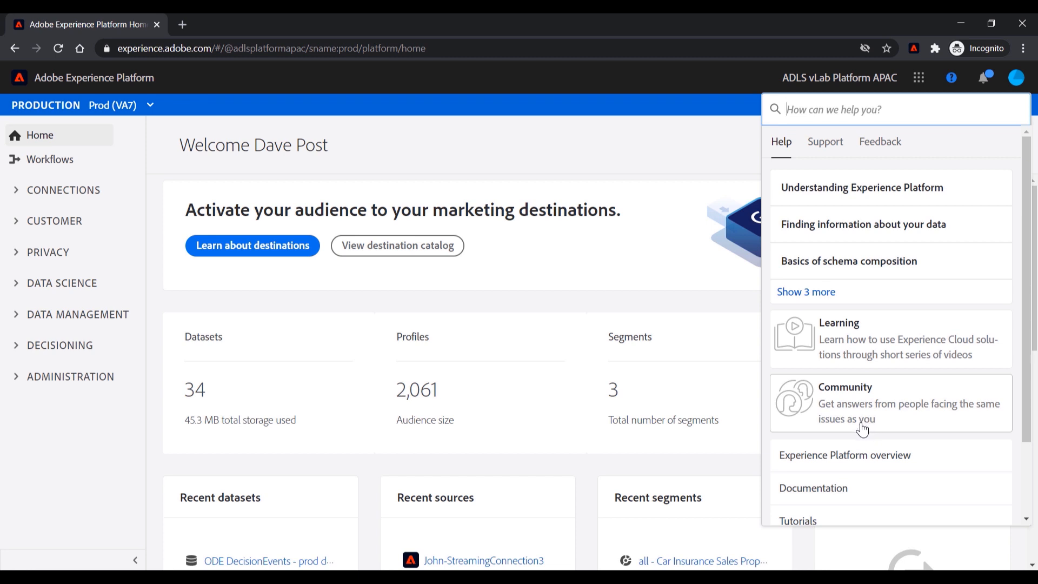
pyautogui.scroll(-3, 860, 447)
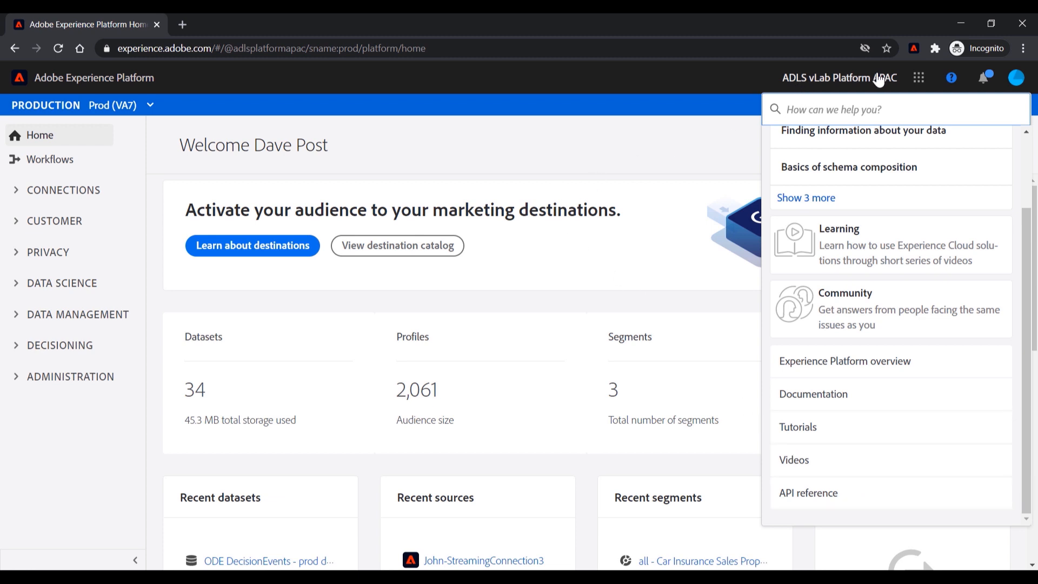
pyautogui.click(920, 82)
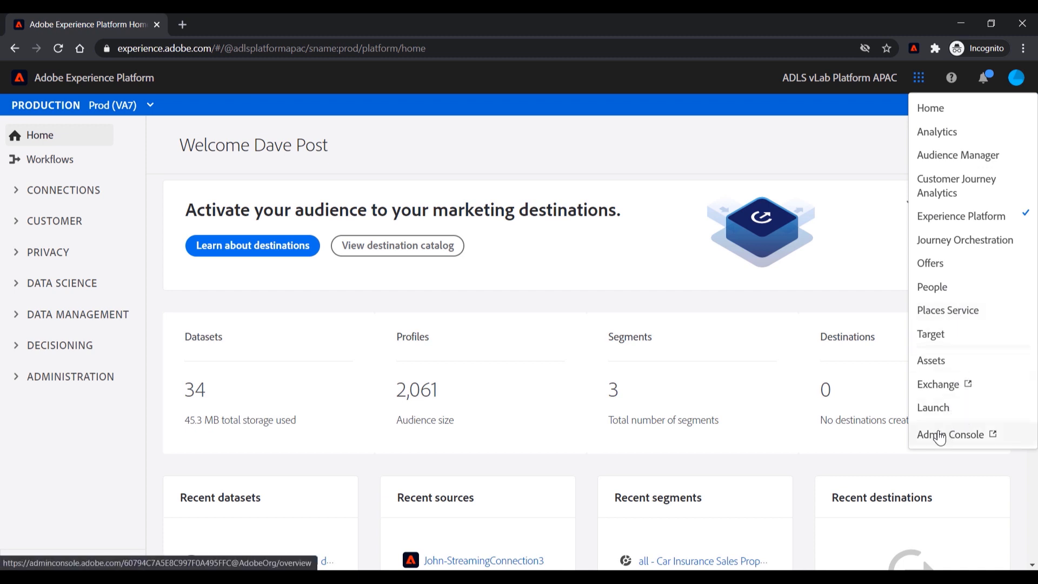
pyautogui.click(461, 107)
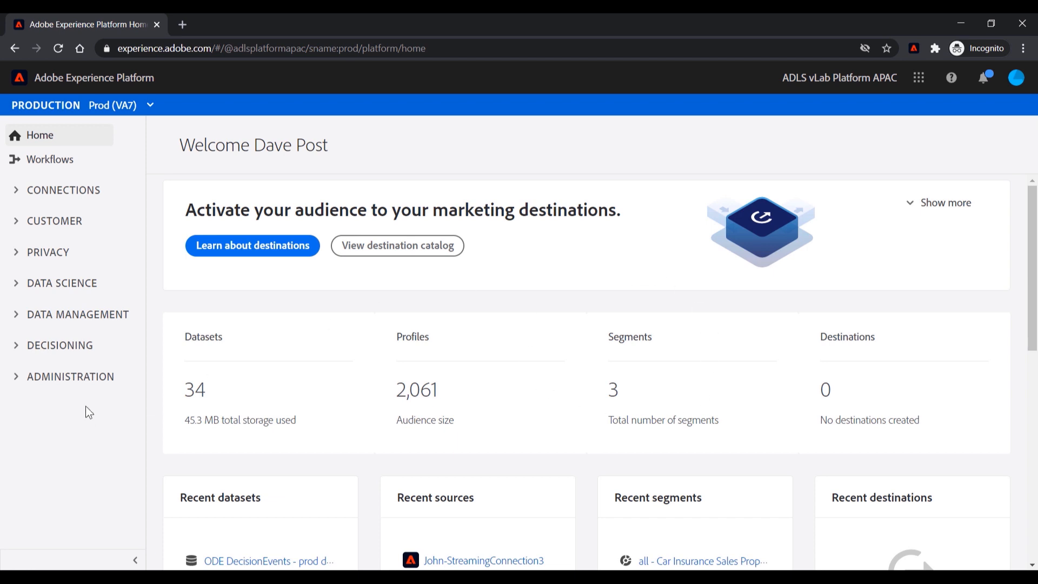
# Launch the Map CSV to XDM schema workflow, dismiss the data governance notice, and return to the Workflows overview
pyautogui.click(51, 162)
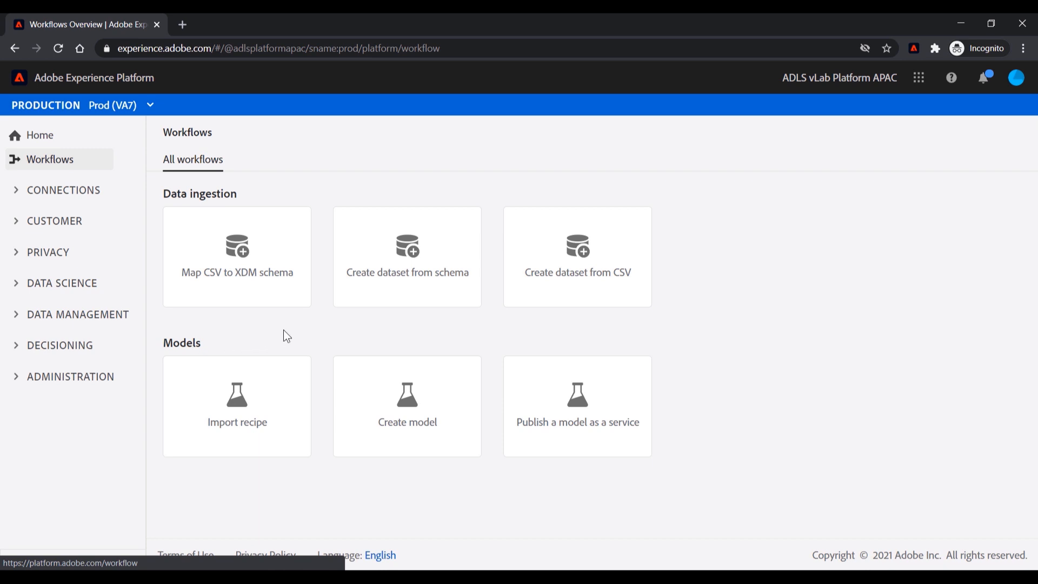
pyautogui.click(266, 261)
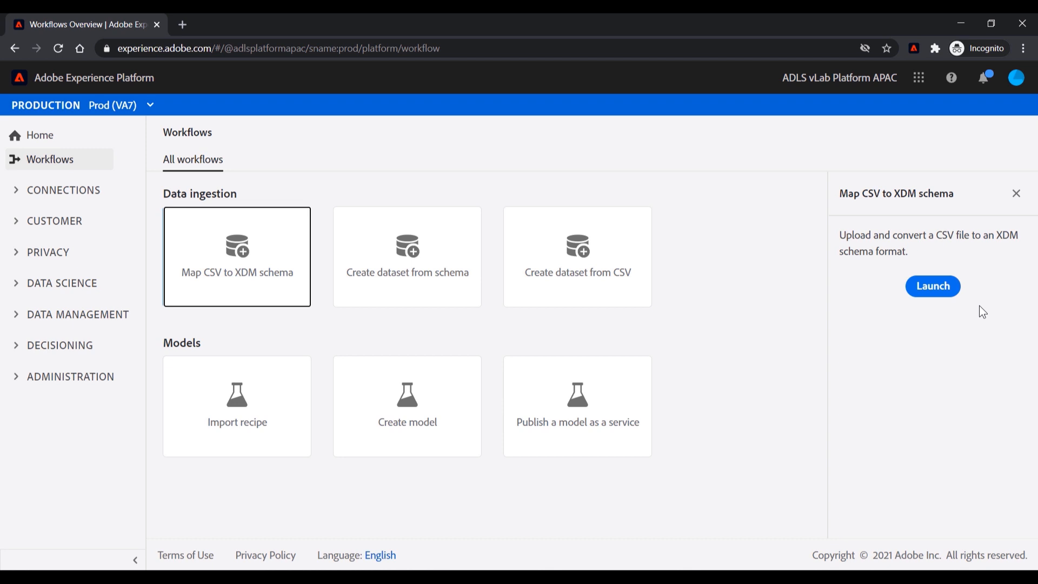
pyautogui.click(937, 292)
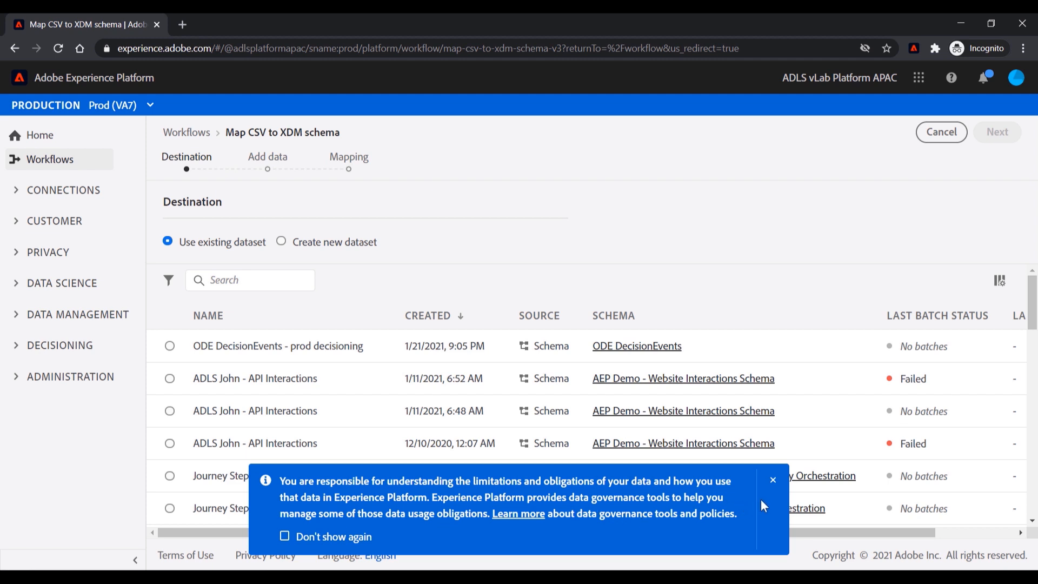
pyautogui.click(773, 479)
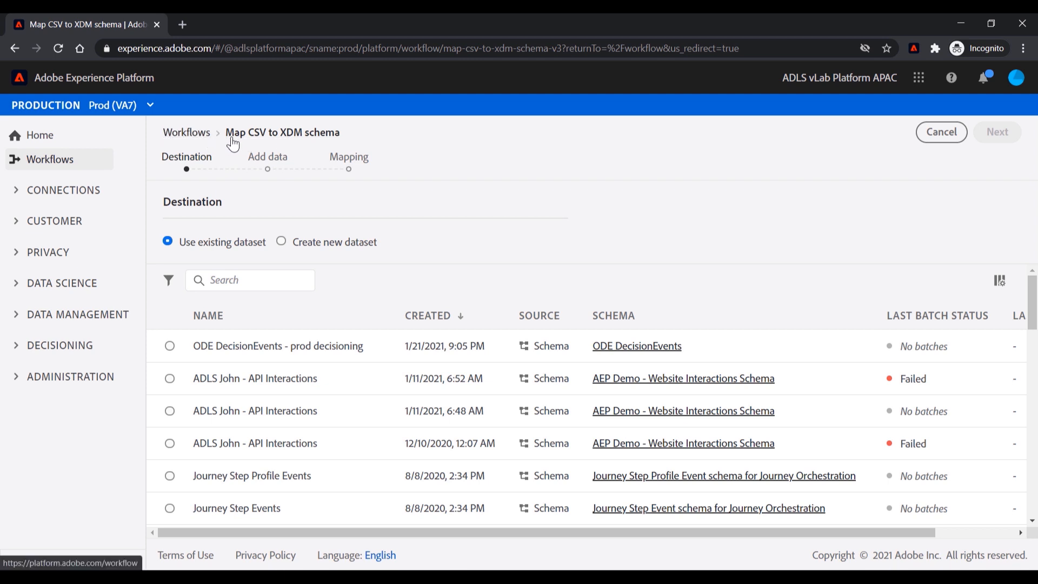
pyautogui.click(187, 135)
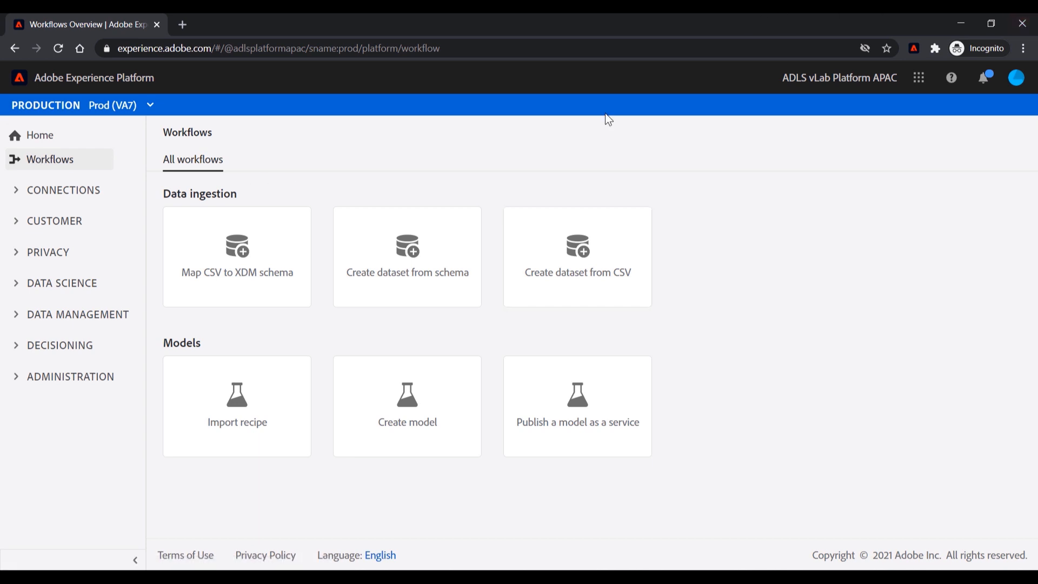
# Open the Sources catalog under Connections and view its source categories
pyautogui.click(18, 192)
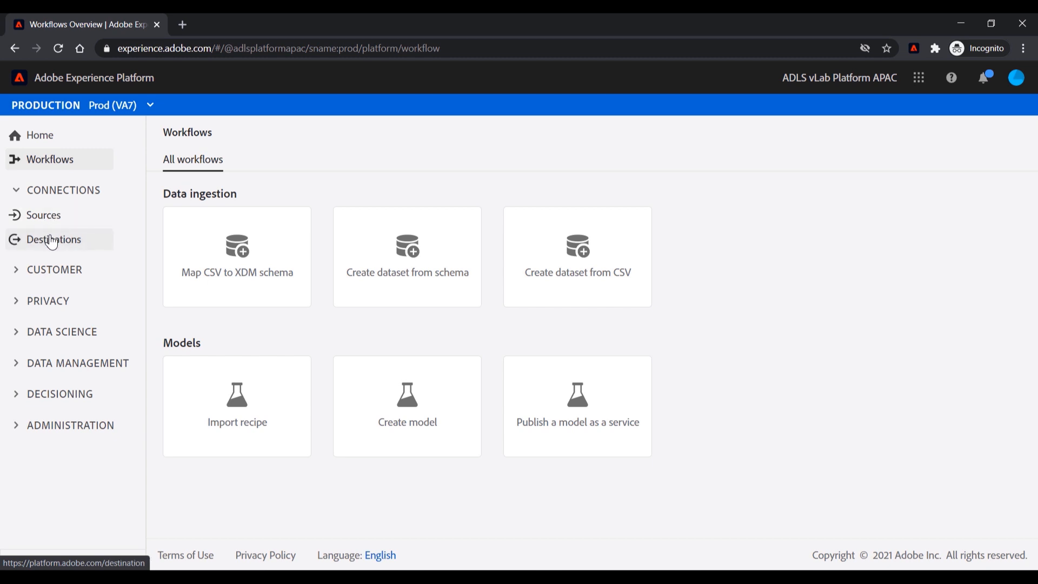
pyautogui.click(41, 219)
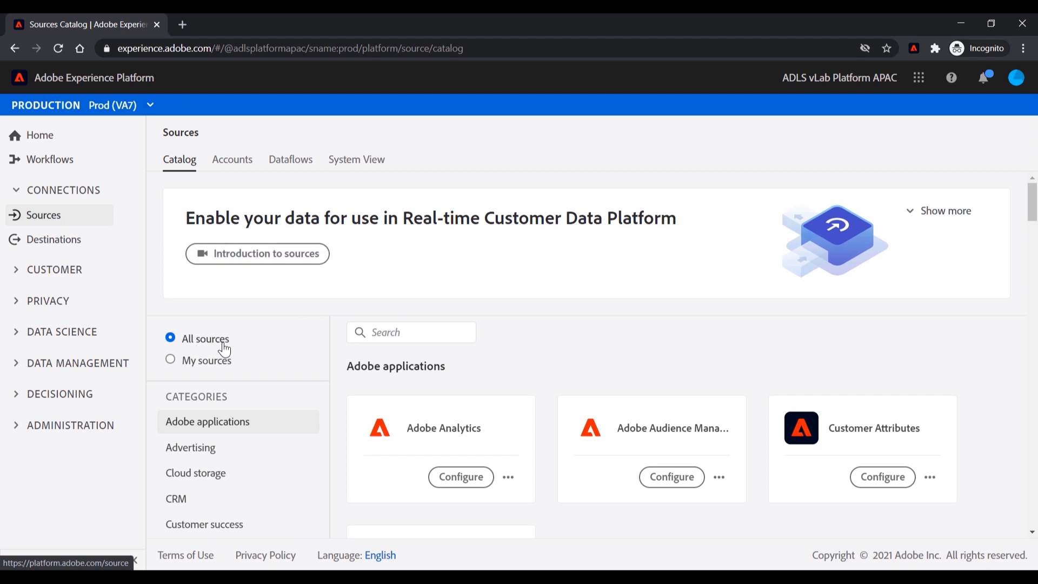
pyautogui.click(432, 328)
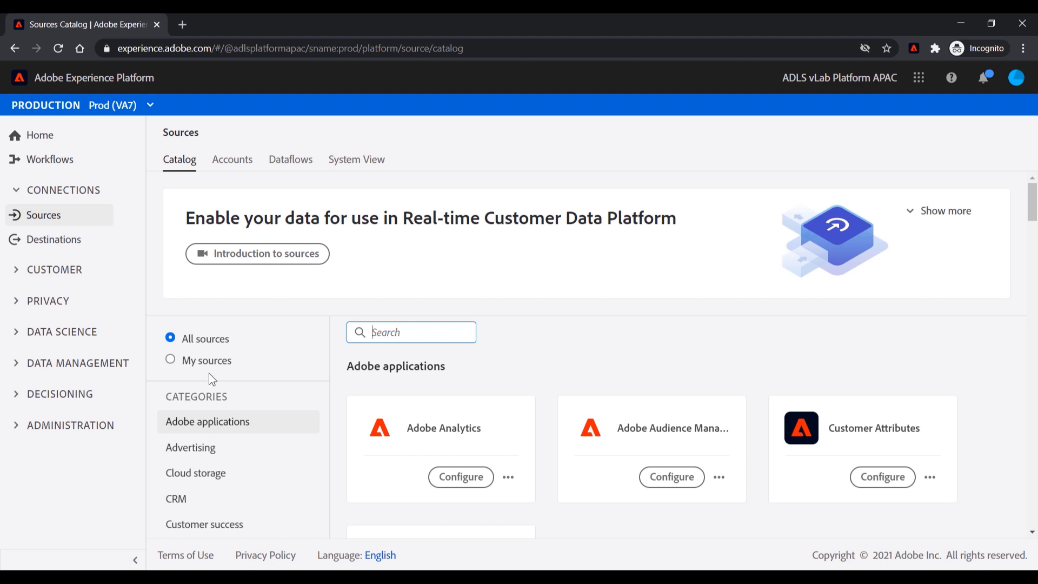
pyautogui.scroll(-3, 196, 425)
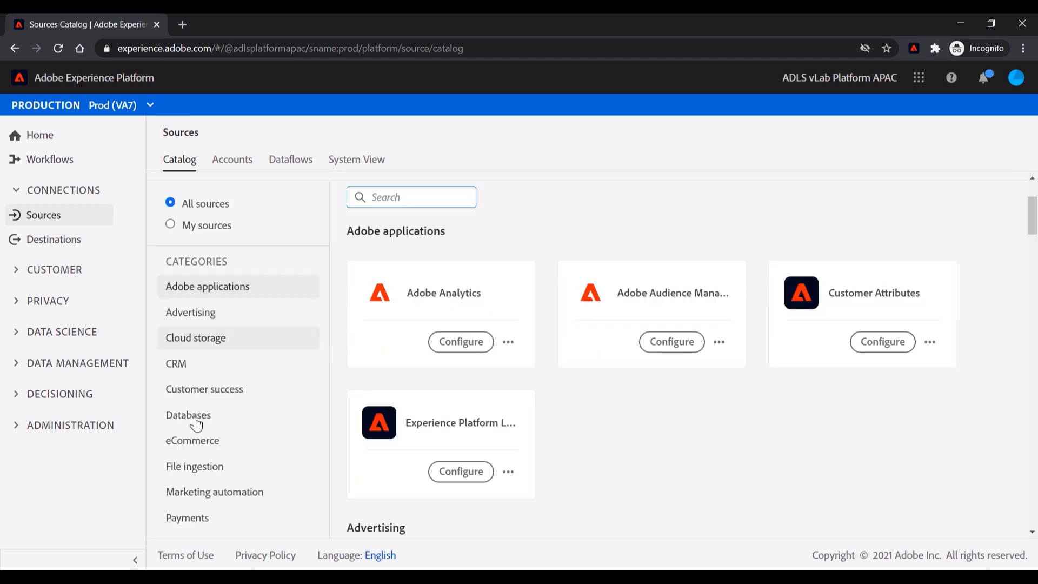
# Browse the CRM, Advertising, Cloud storage and Databases connectors in the source catalog
pyautogui.click(177, 366)
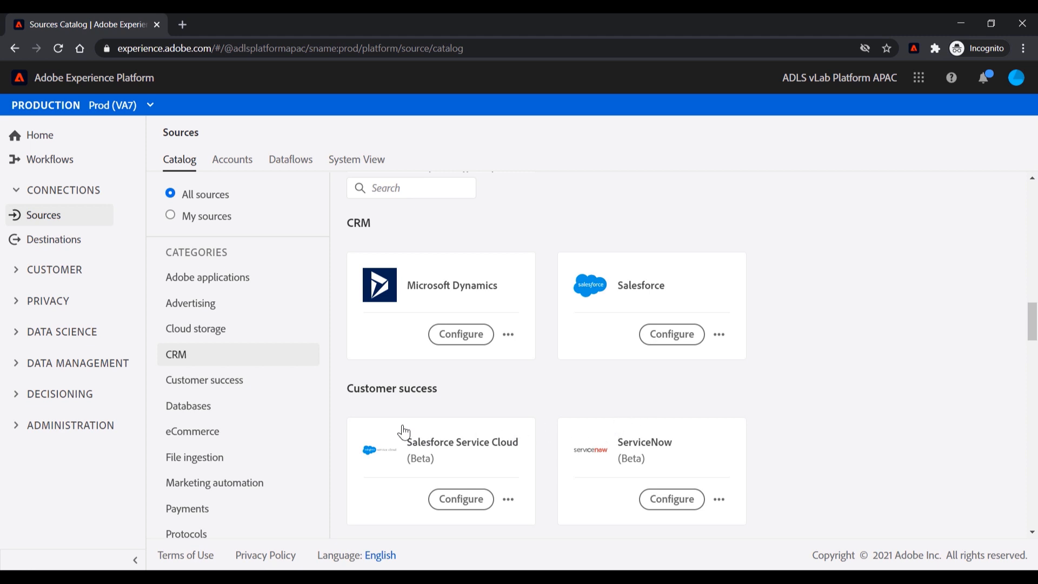
pyautogui.click(209, 309)
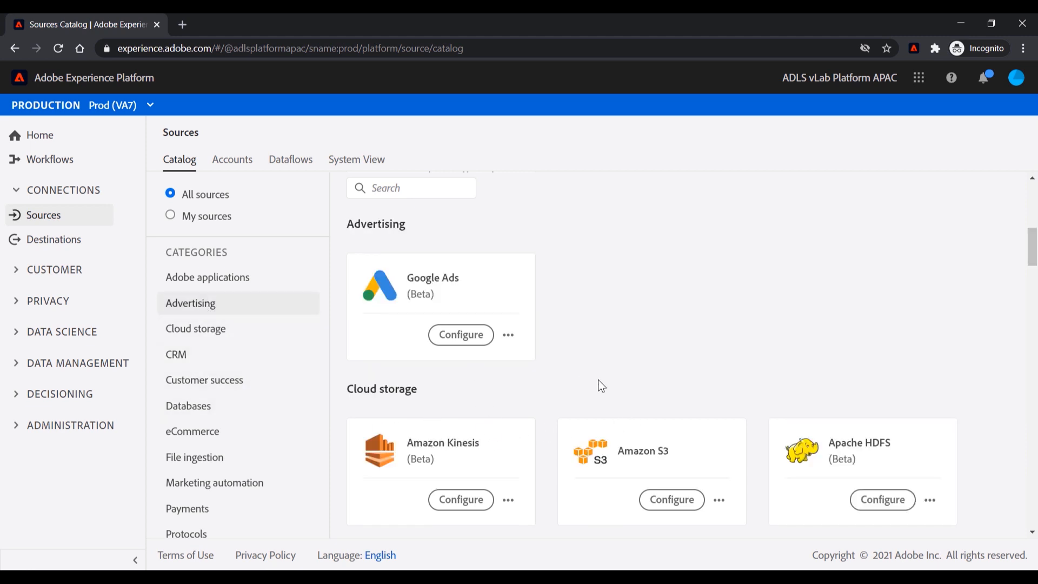
pyautogui.scroll(-3, 630, 378)
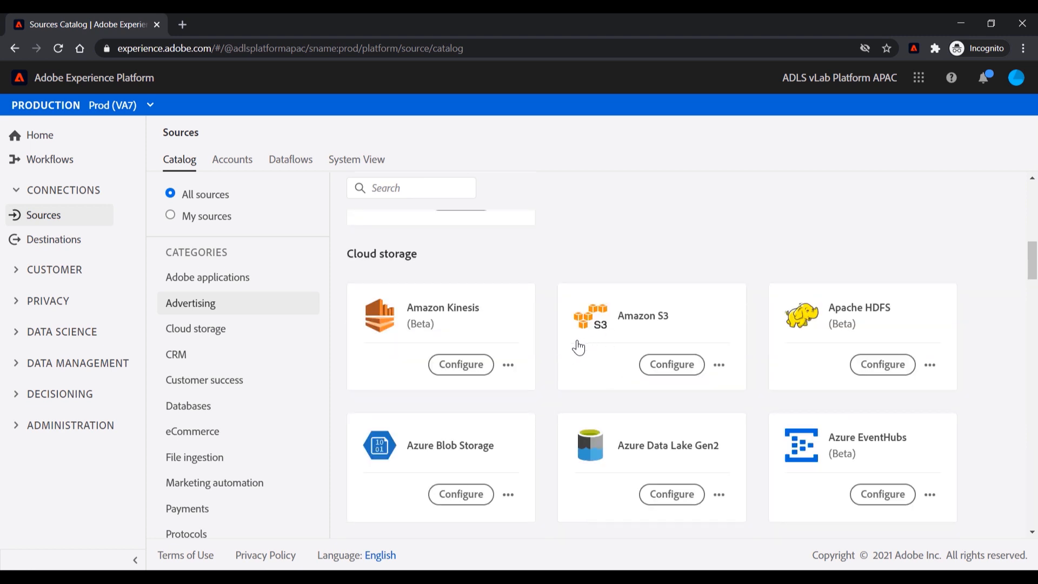
pyautogui.click(190, 410)
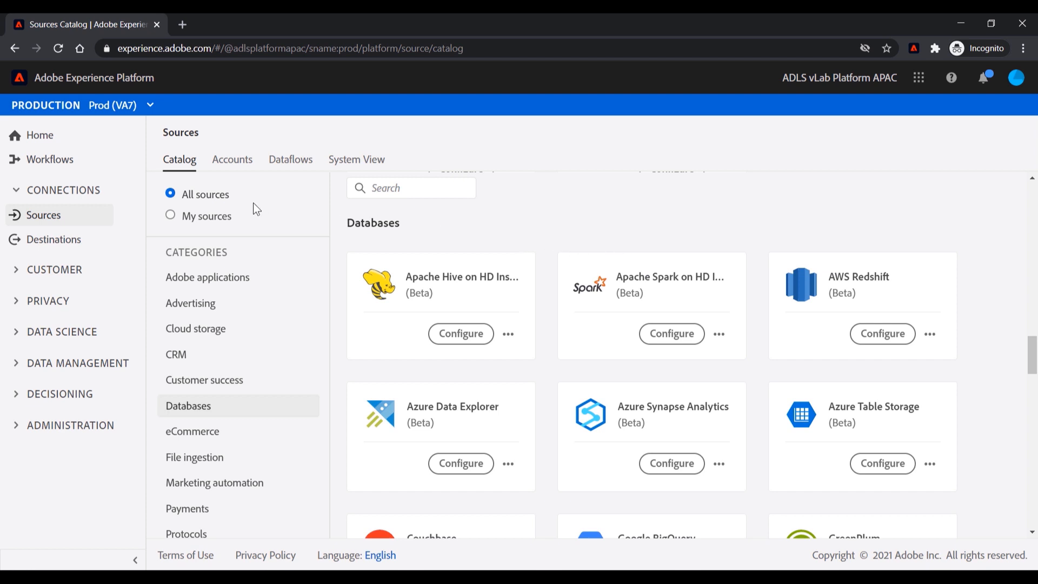
pyautogui.click(238, 165)
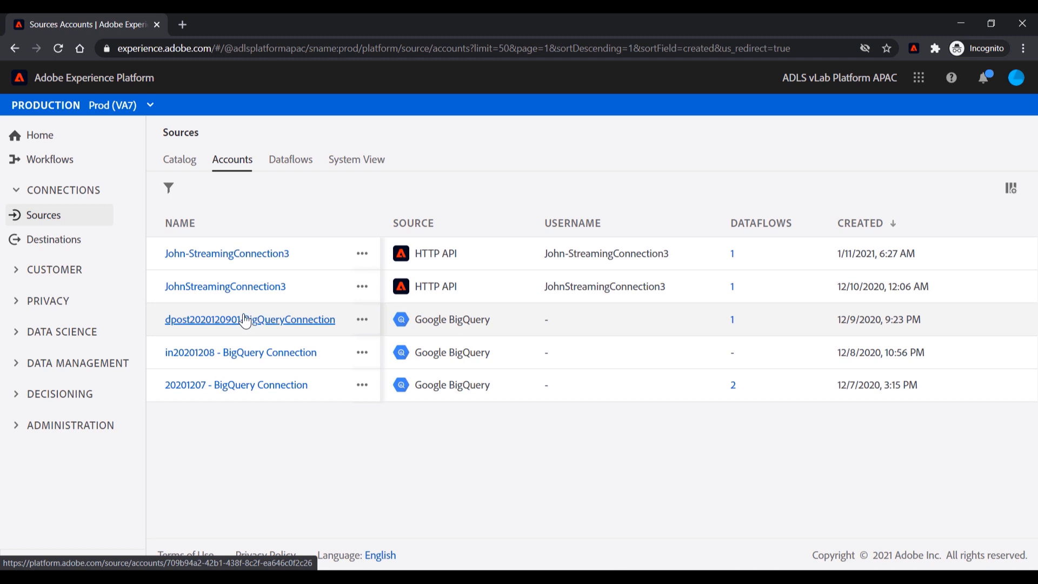
pyautogui.click(290, 164)
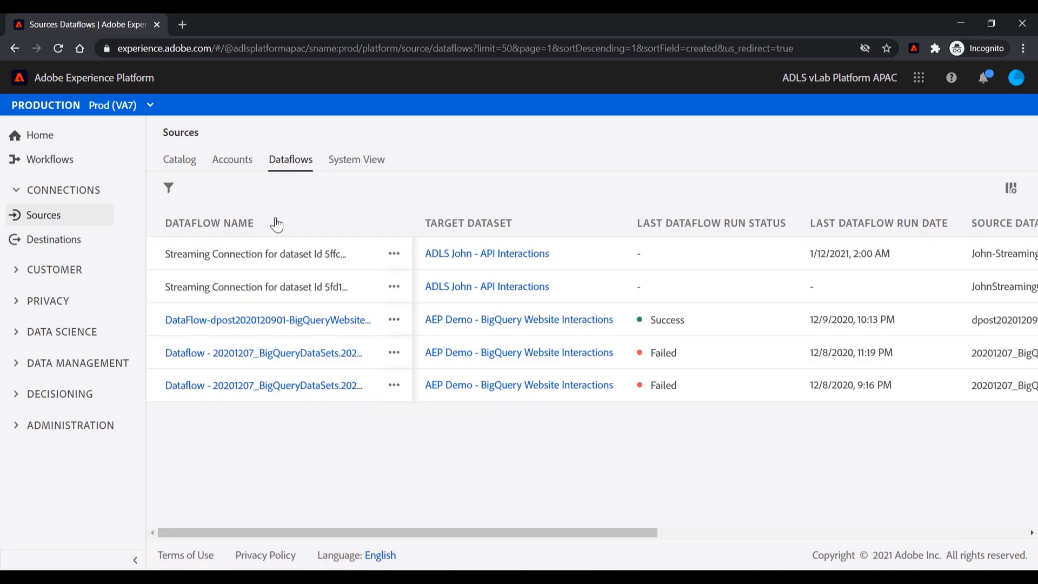
pyautogui.click(292, 323)
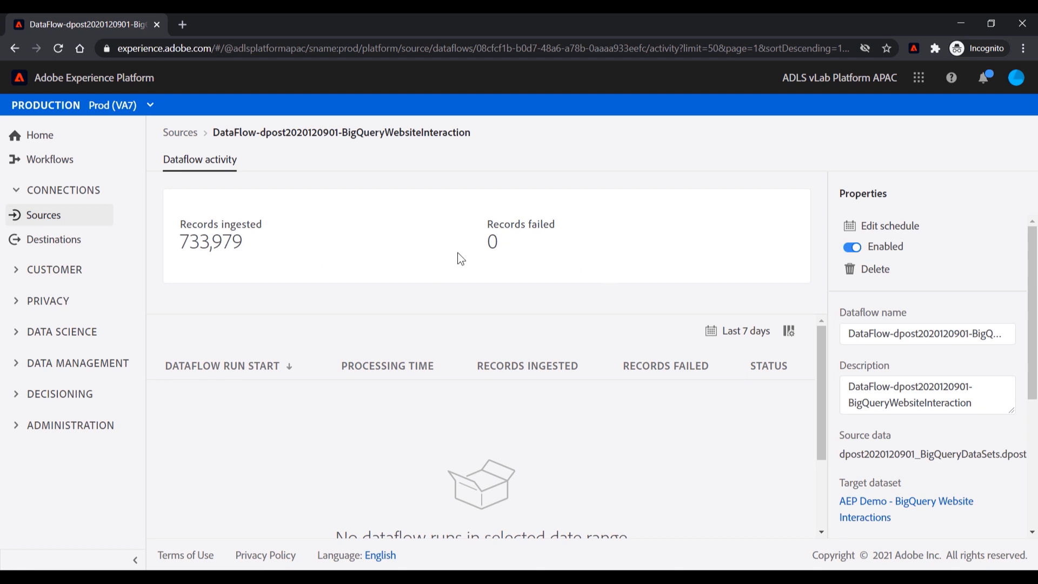
pyautogui.scroll(-2, 547, 332)
pyautogui.scroll(2, 548, 332)
pyautogui.click(187, 135)
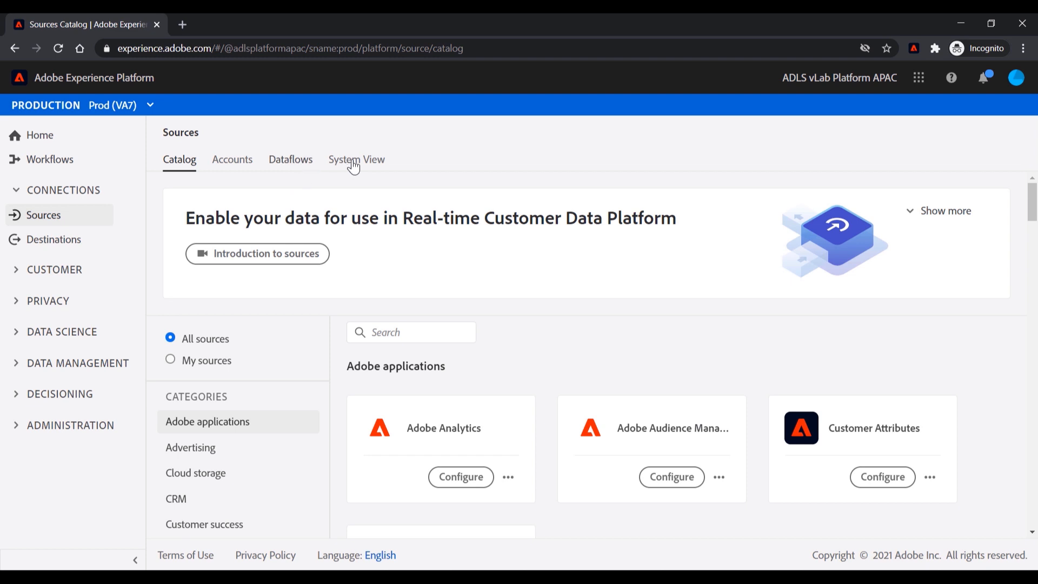
# View the system diagram of the sources, then browse the Destinations catalog from Advertising through Social
pyautogui.click(352, 163)
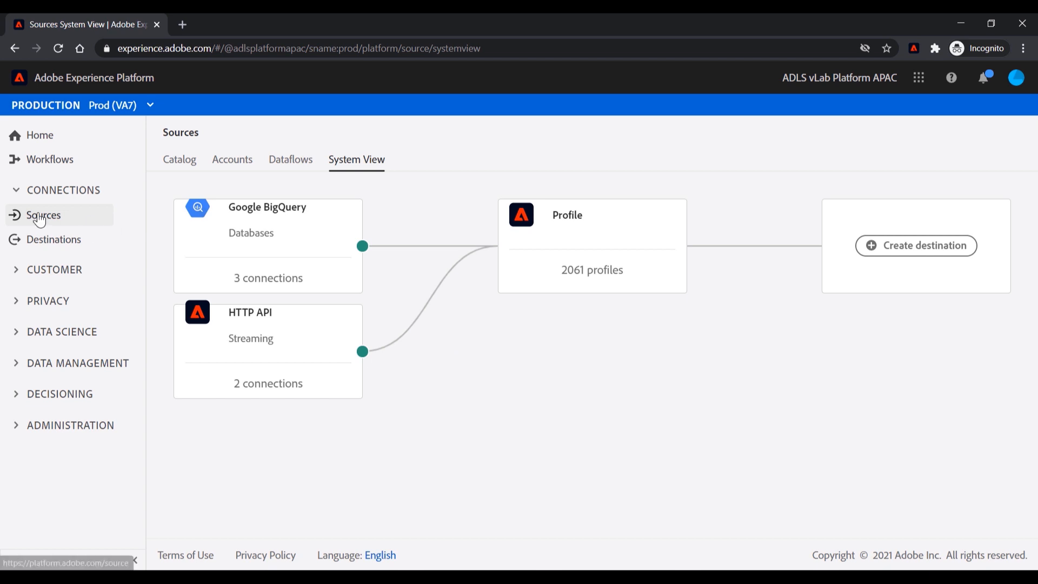
pyautogui.click(53, 243)
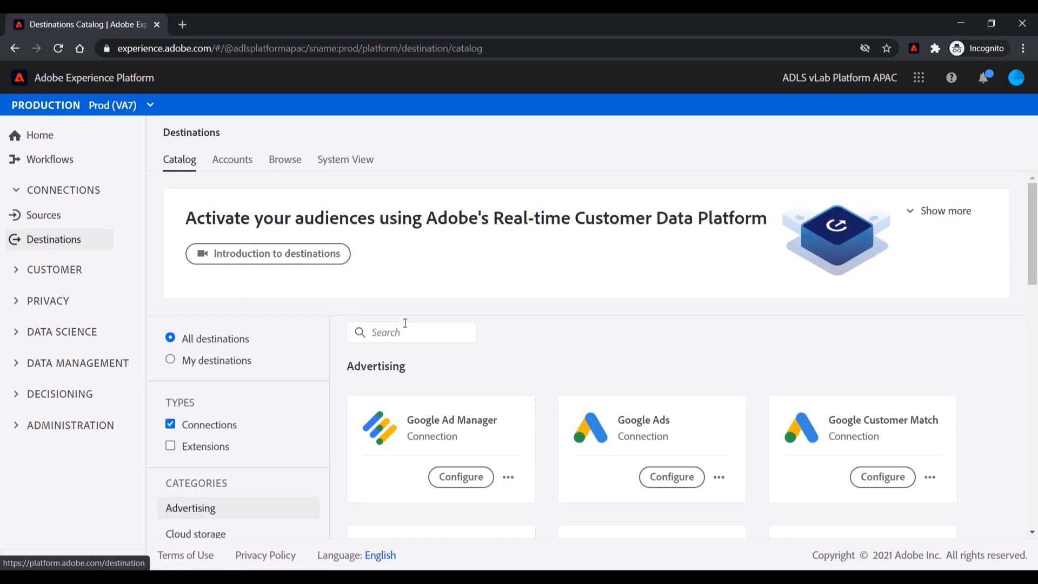
pyautogui.scroll(-3, 578, 424)
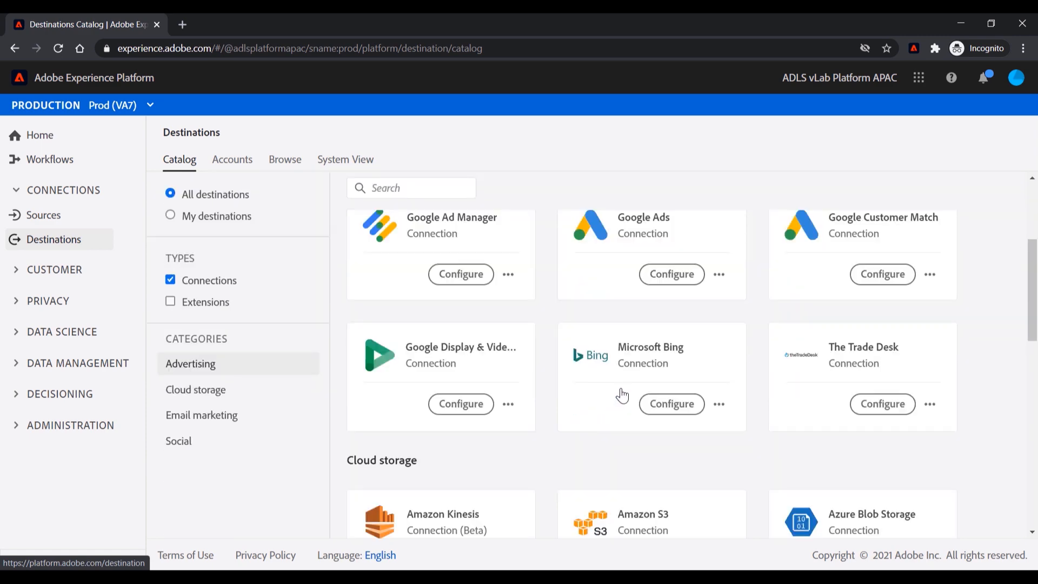
pyautogui.scroll(-10, 622, 395)
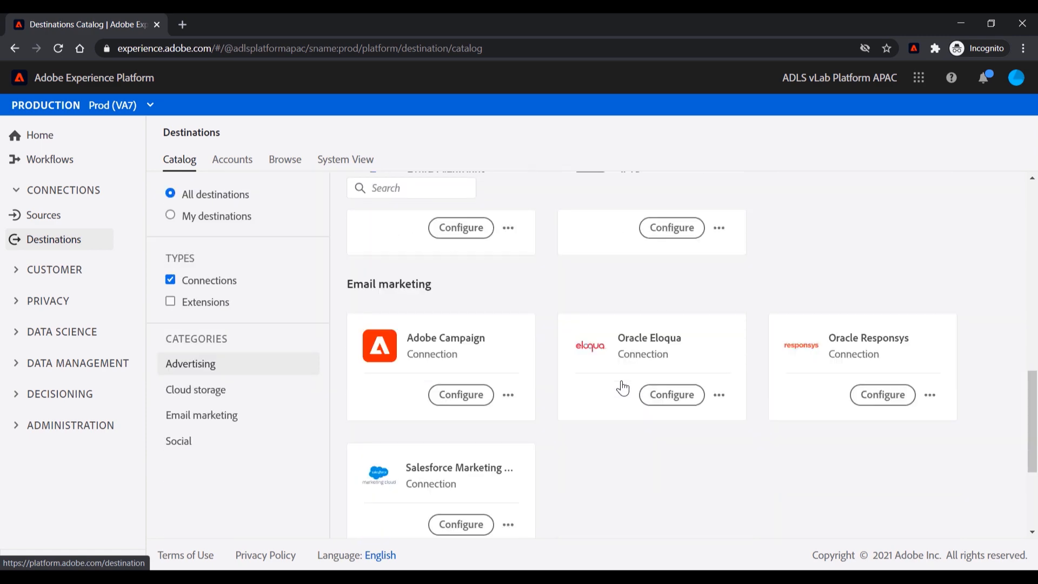
pyautogui.scroll(-4, 622, 385)
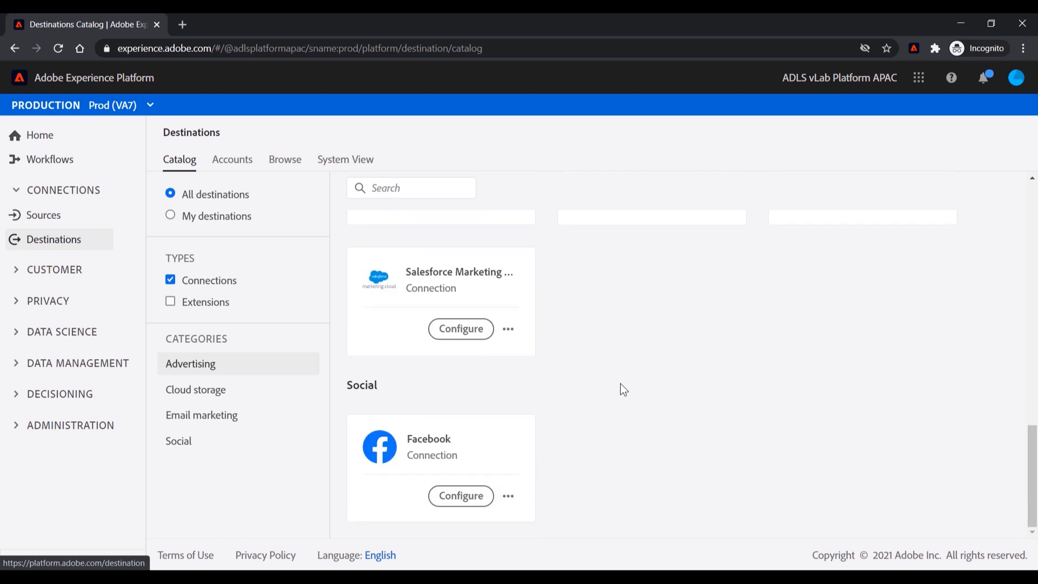
pyautogui.scroll(14, 621, 378)
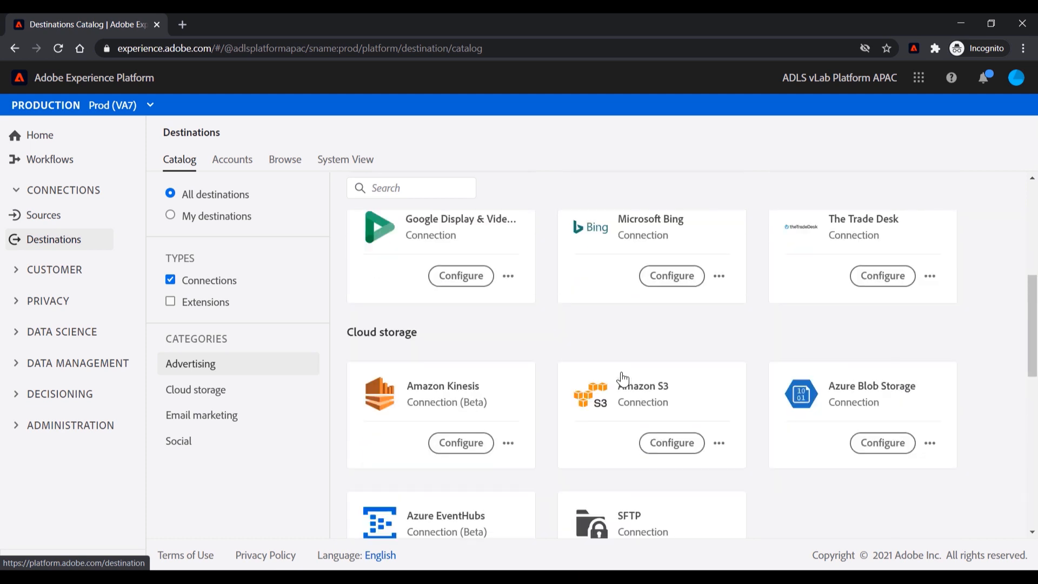
pyautogui.scroll(4, 622, 378)
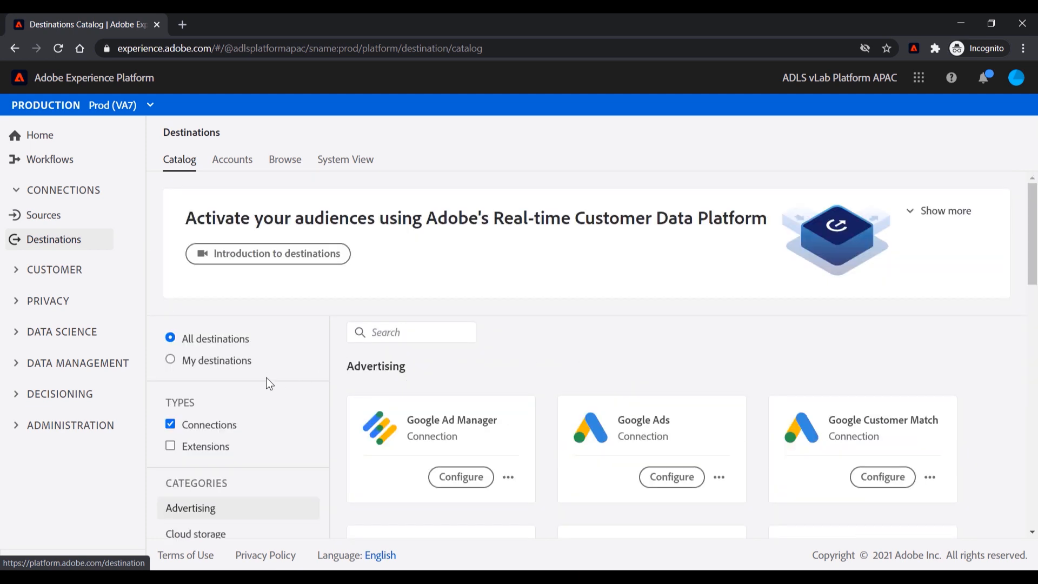
pyautogui.scroll(-2, 266, 377)
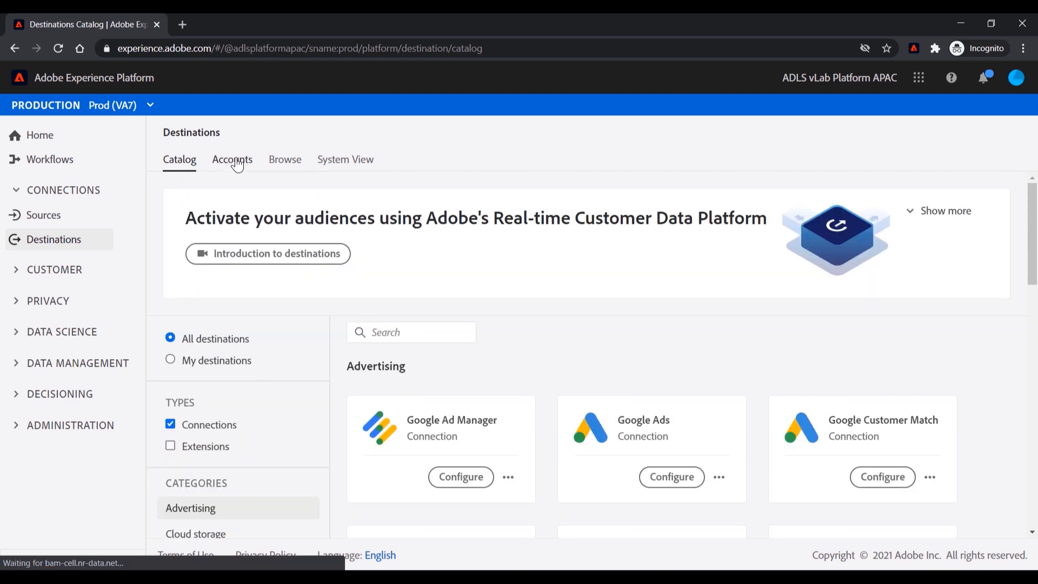
# Review the accounts, the browse list and the system view for Destinations
pyautogui.click(237, 164)
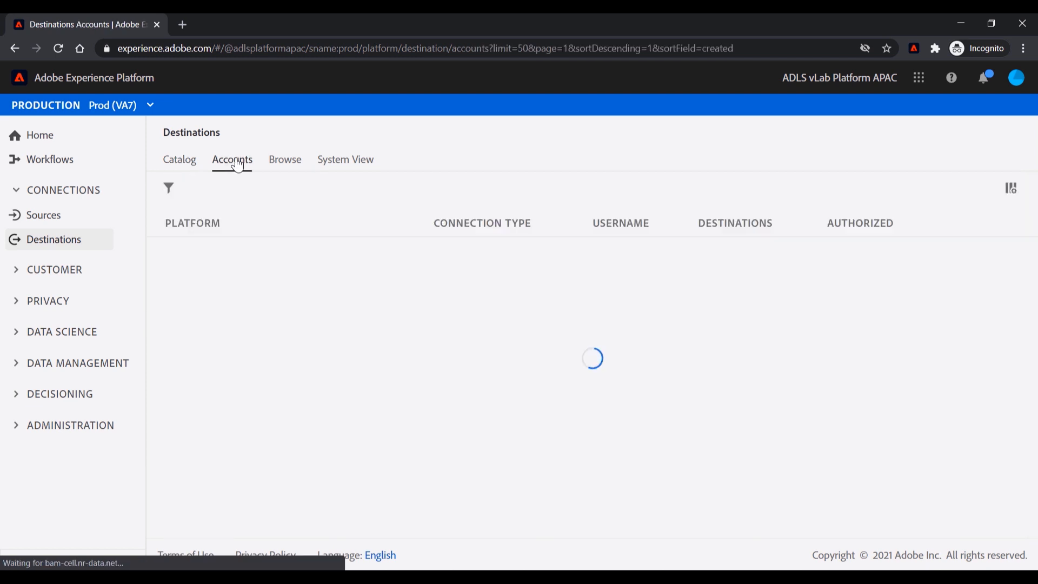
pyautogui.click(294, 164)
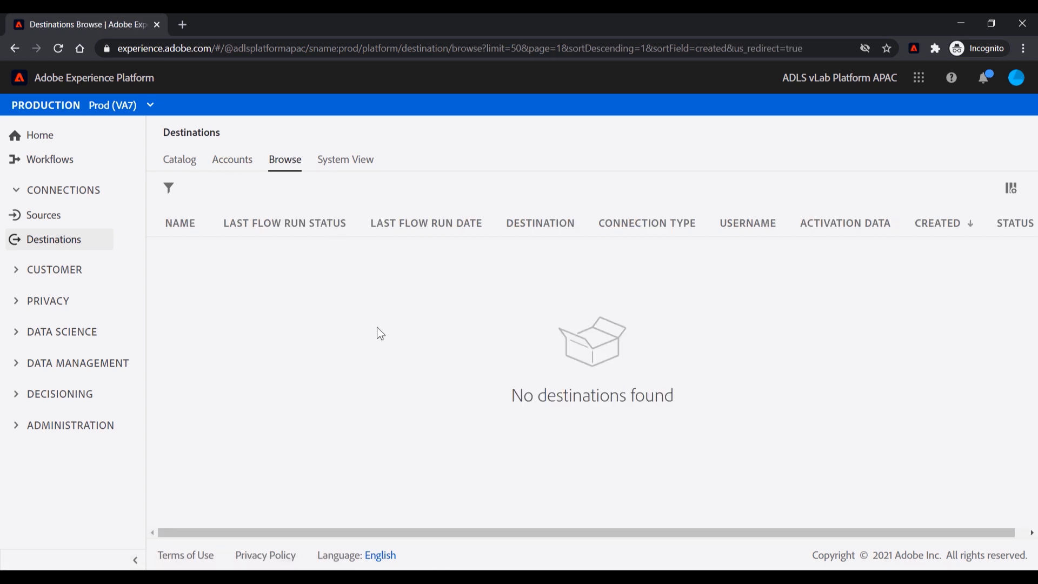
pyautogui.click(348, 159)
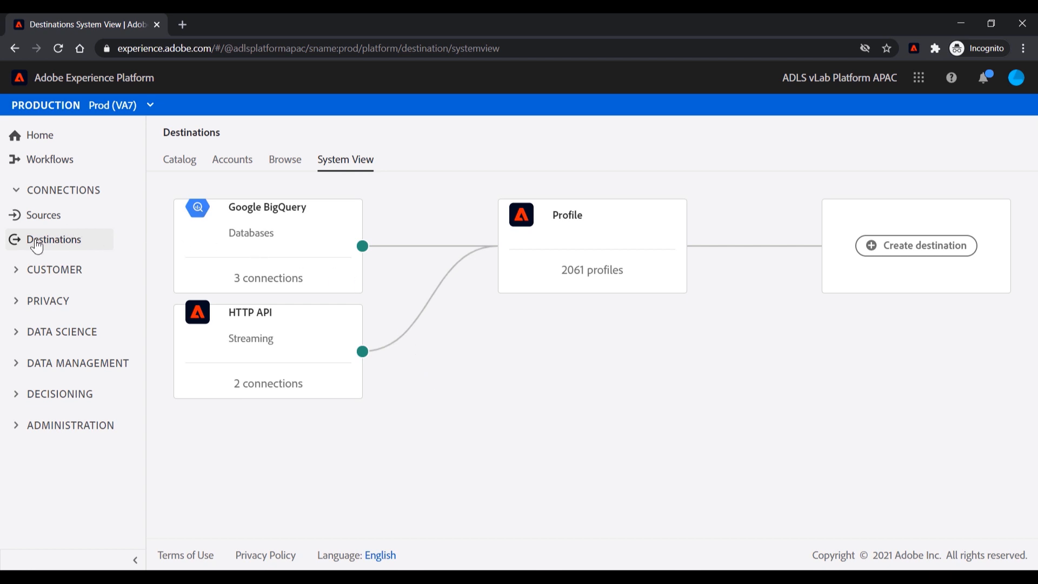
# Collapse the Connections section and expand the Customer section of the navigation
pyautogui.click(17, 191)
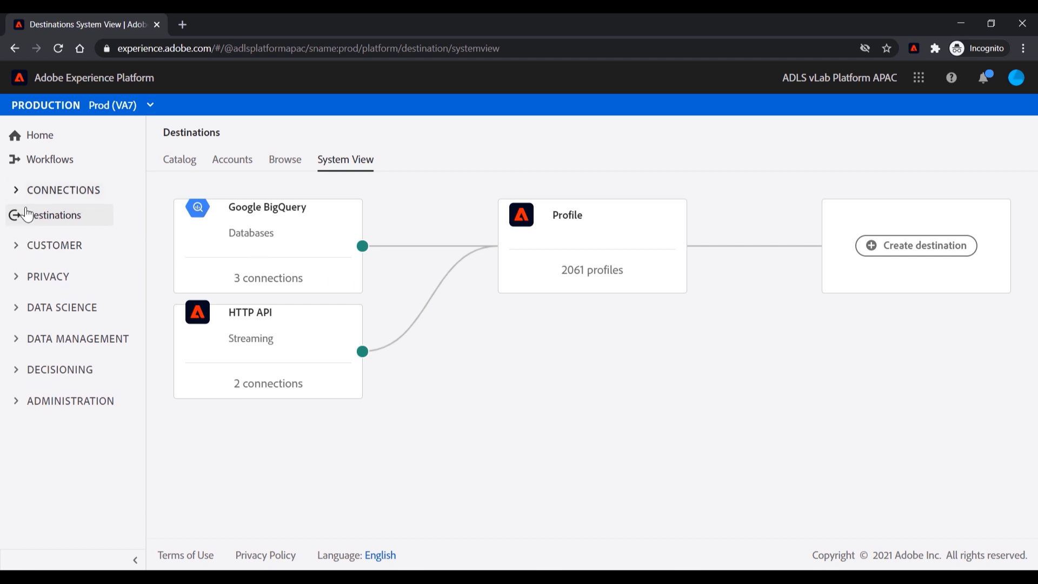
pyautogui.click(17, 247)
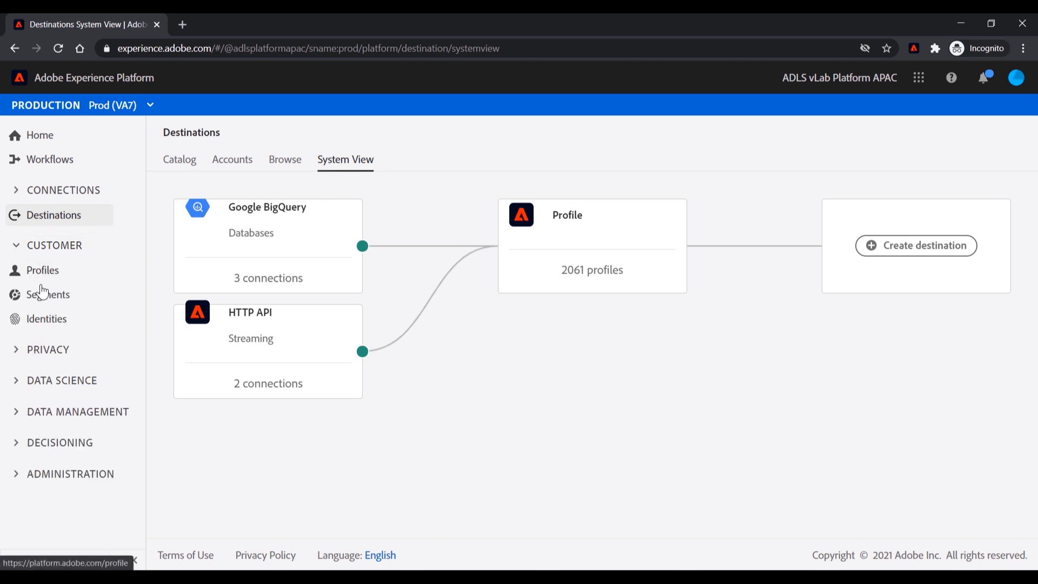
pyautogui.click(16, 194)
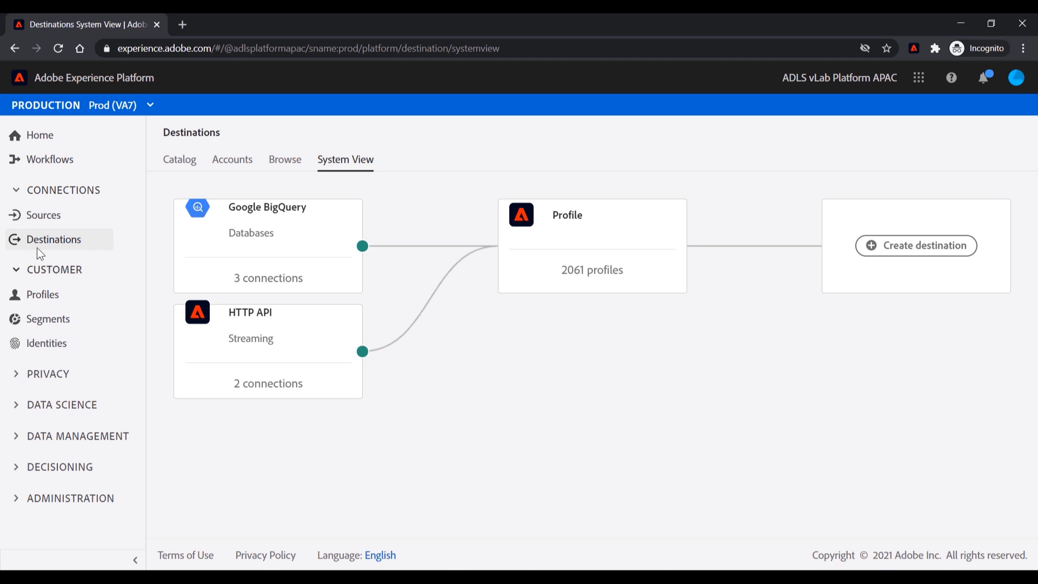
pyautogui.click(16, 197)
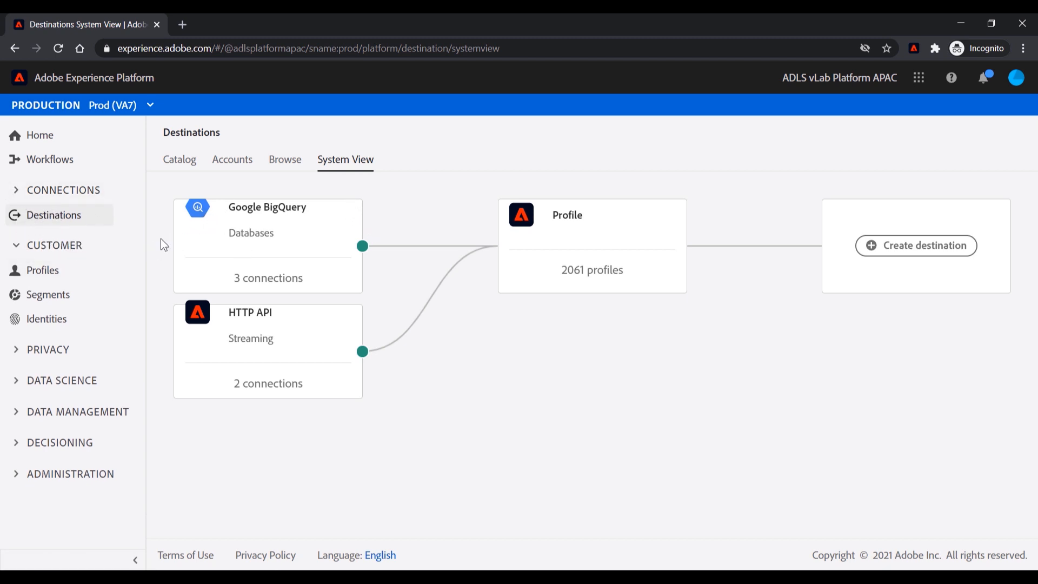
pyautogui.click(44, 251)
pyautogui.click(48, 248)
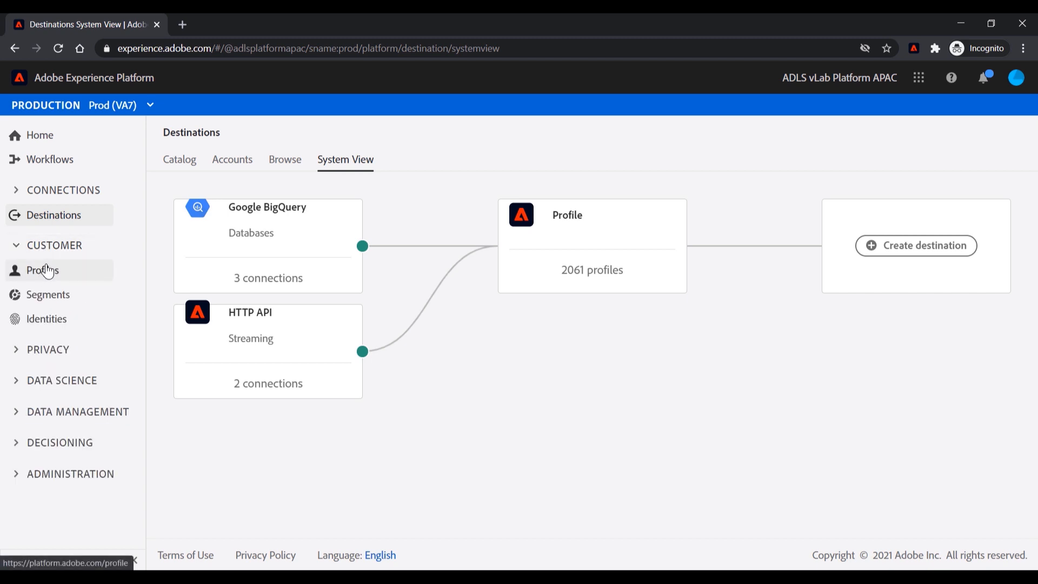
# View the customer Profiles overview, including its profile lookup page and list of merge policies
pyautogui.click(47, 270)
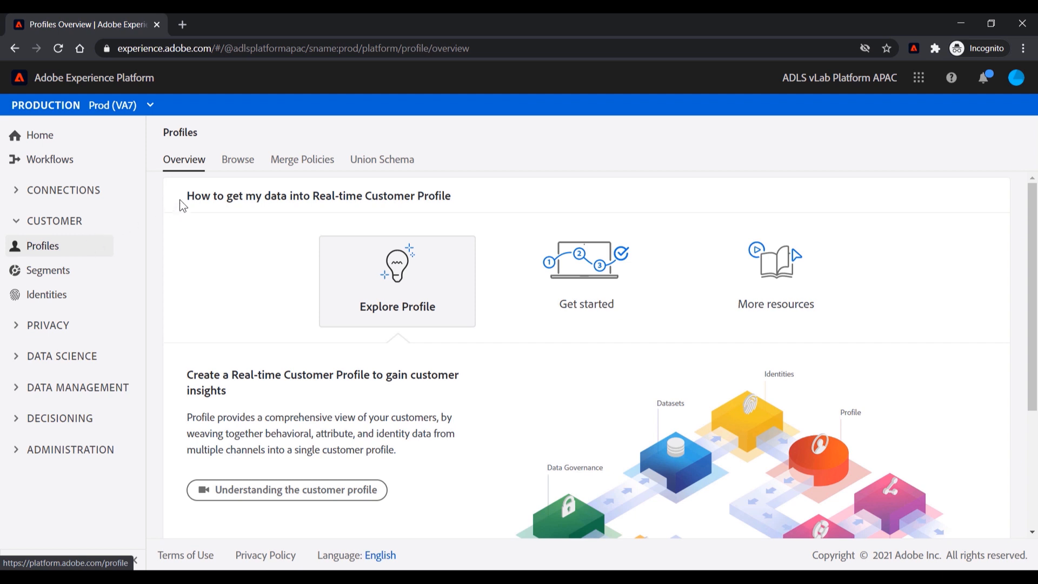
pyautogui.click(241, 161)
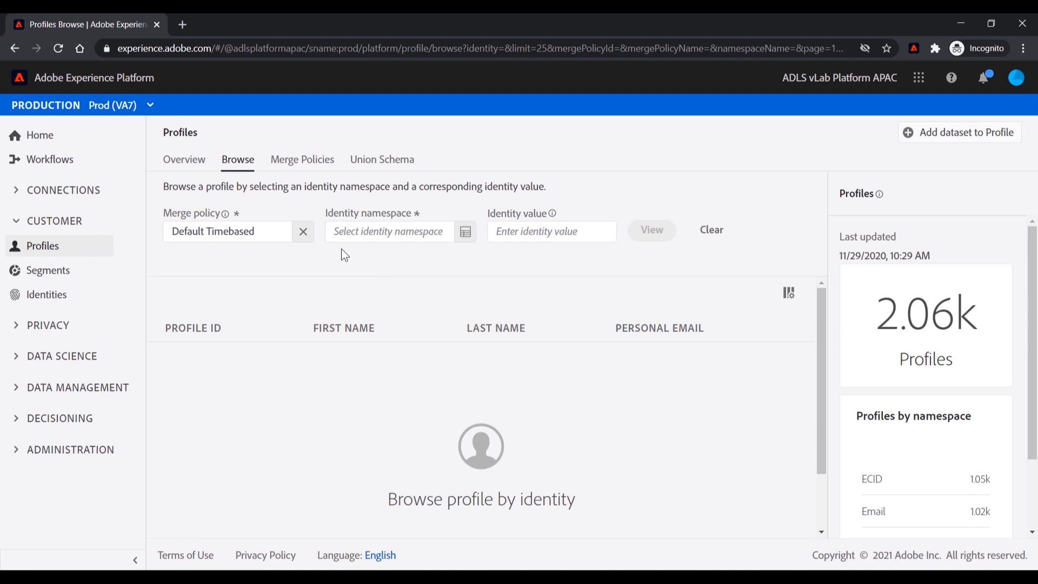
pyautogui.click(303, 164)
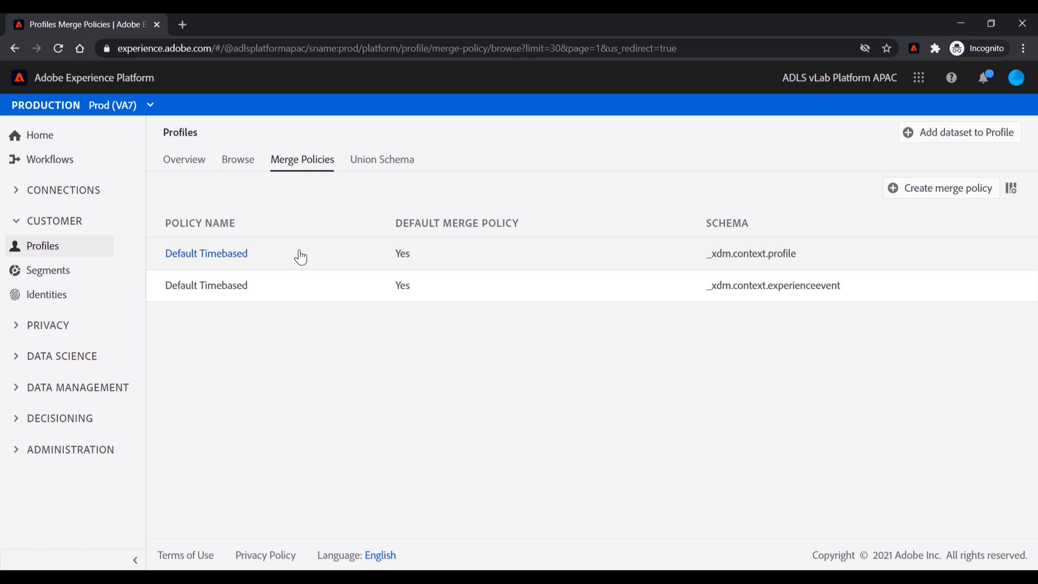
# Inspect the Default Timebased merge policy and its union schema, then return to Profiles and view the Union Schema page
pyautogui.click(227, 259)
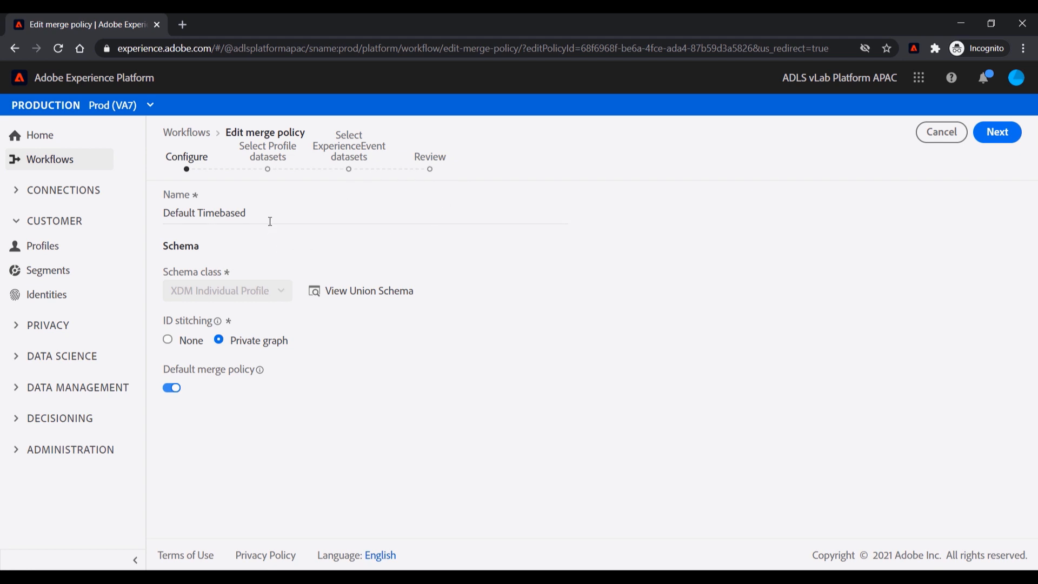
pyautogui.click(375, 296)
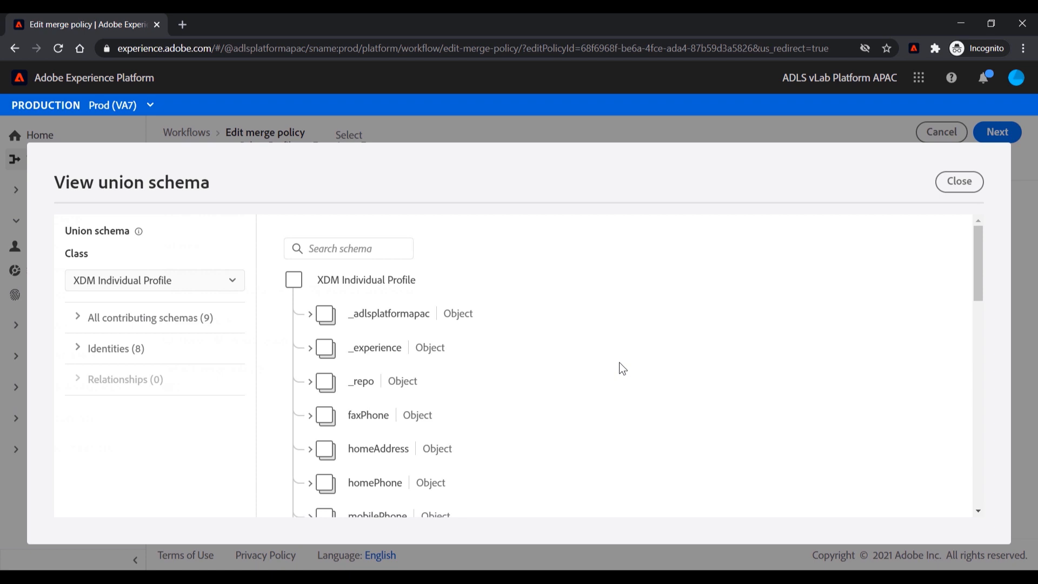
pyautogui.click(959, 181)
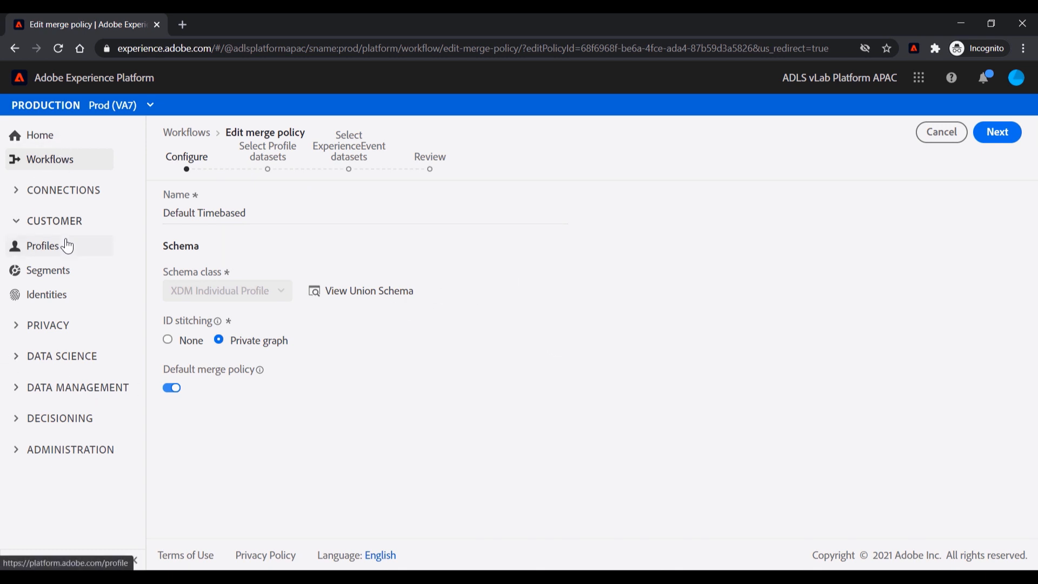
pyautogui.click(41, 245)
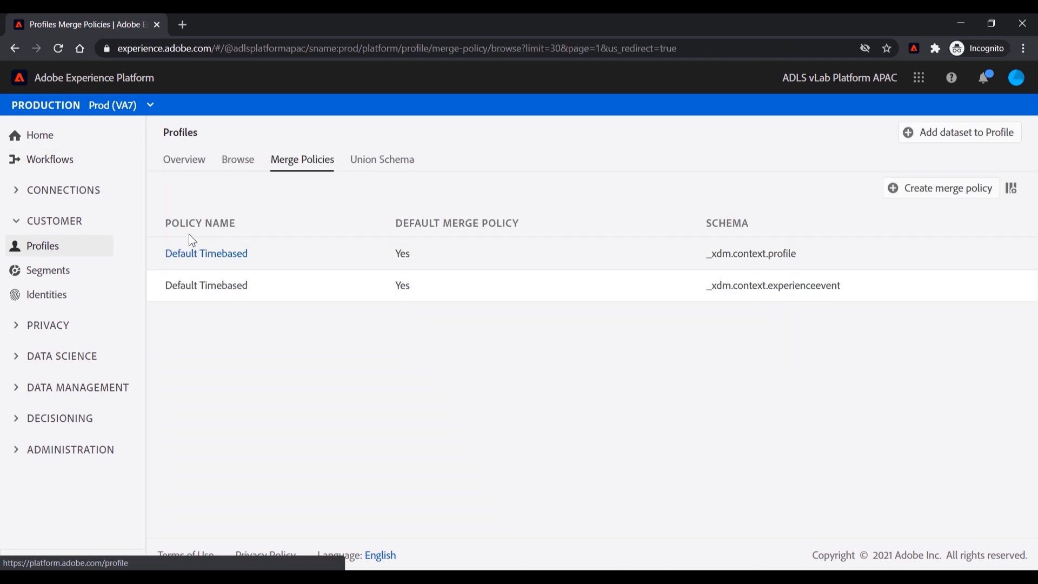
pyautogui.click(381, 161)
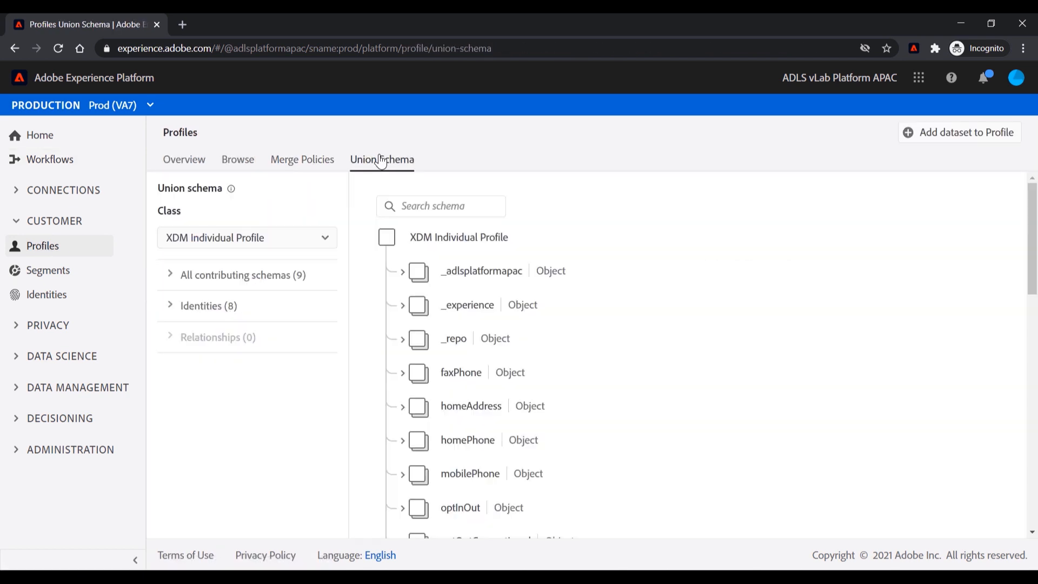